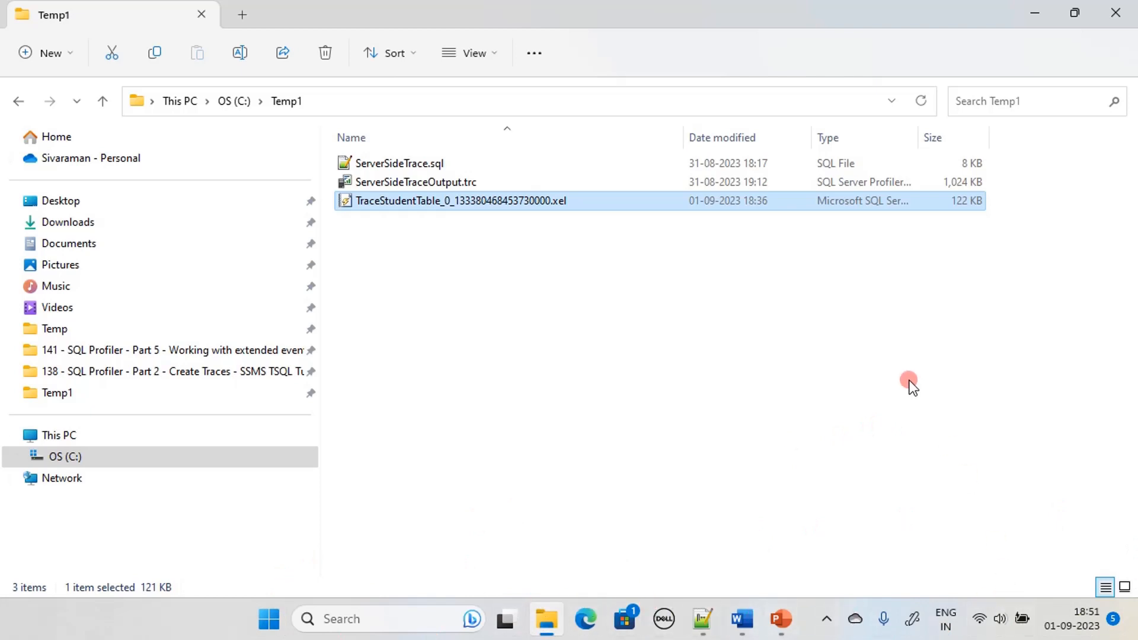
Permanently delete ServerSideTrace.sql and ServerSideTraceOutput.trc from the Temp1 folder.
click(708, 331)
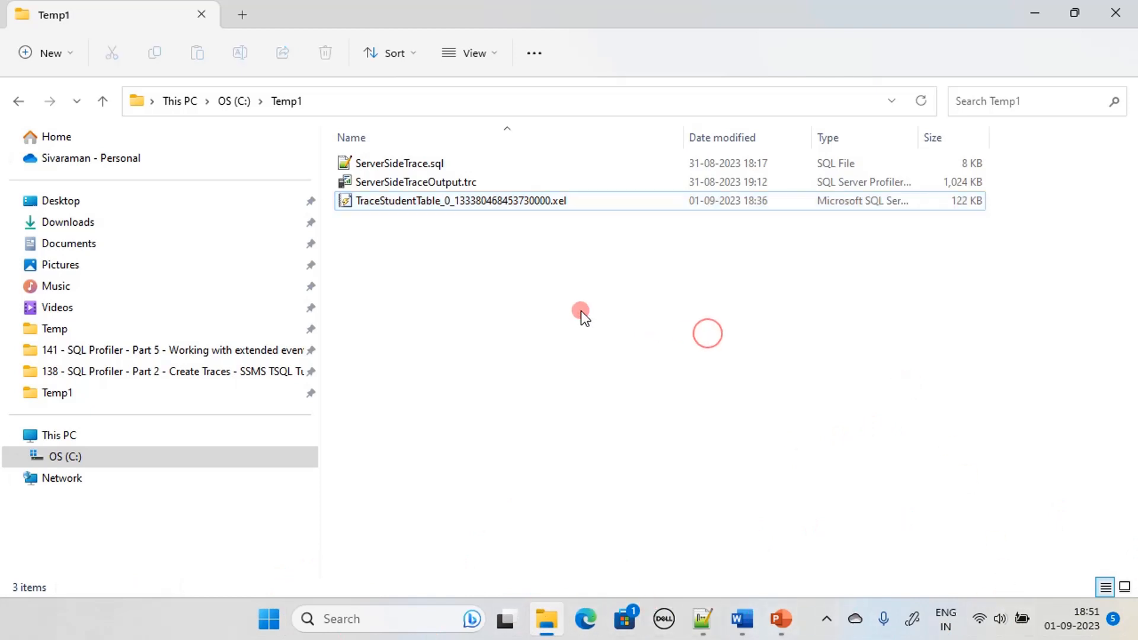
click(421, 163)
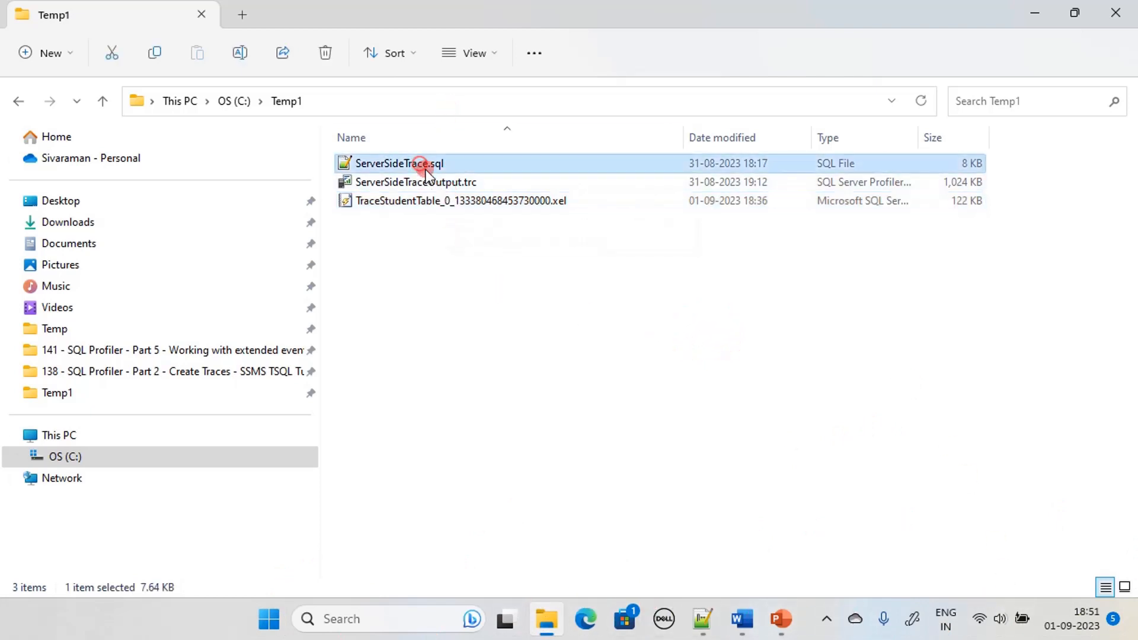
click(427, 181)
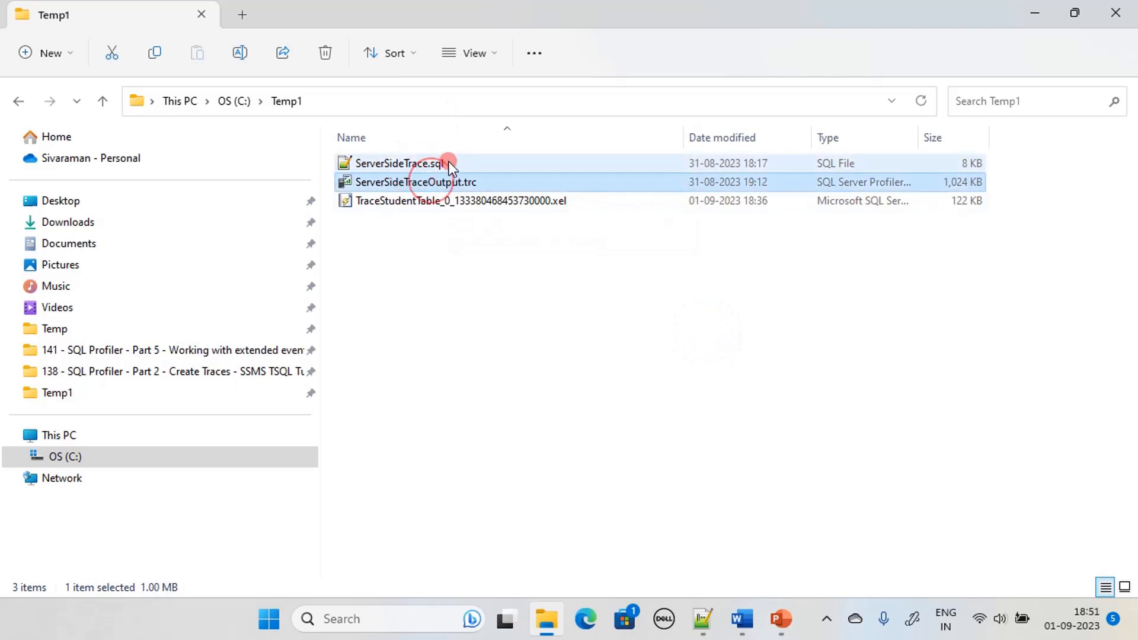
click(410, 169)
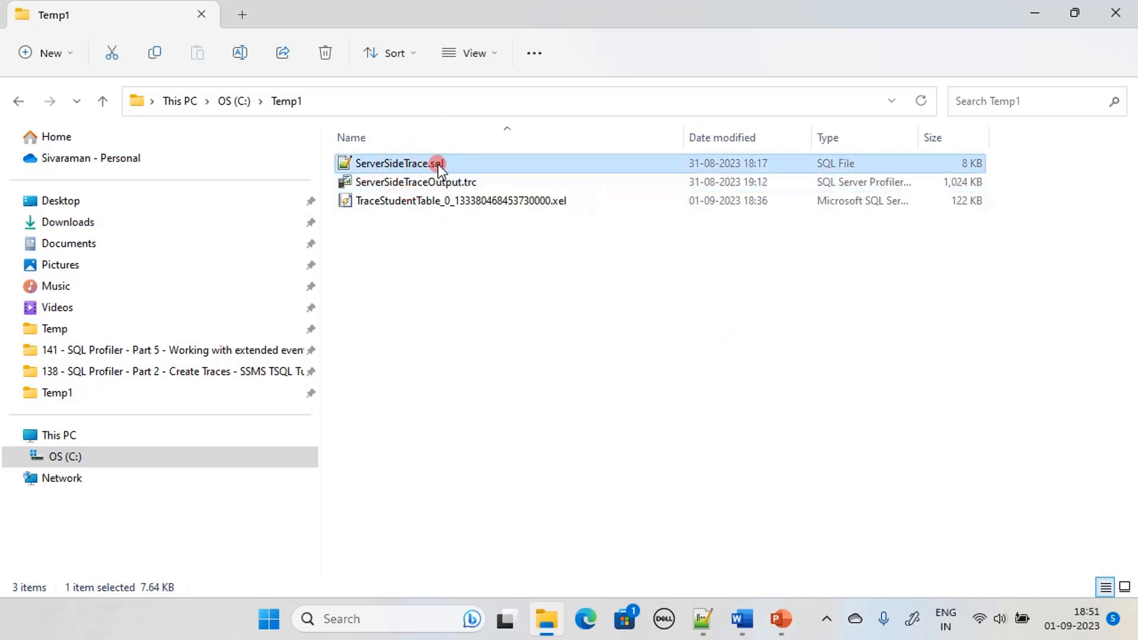
click(477, 182)
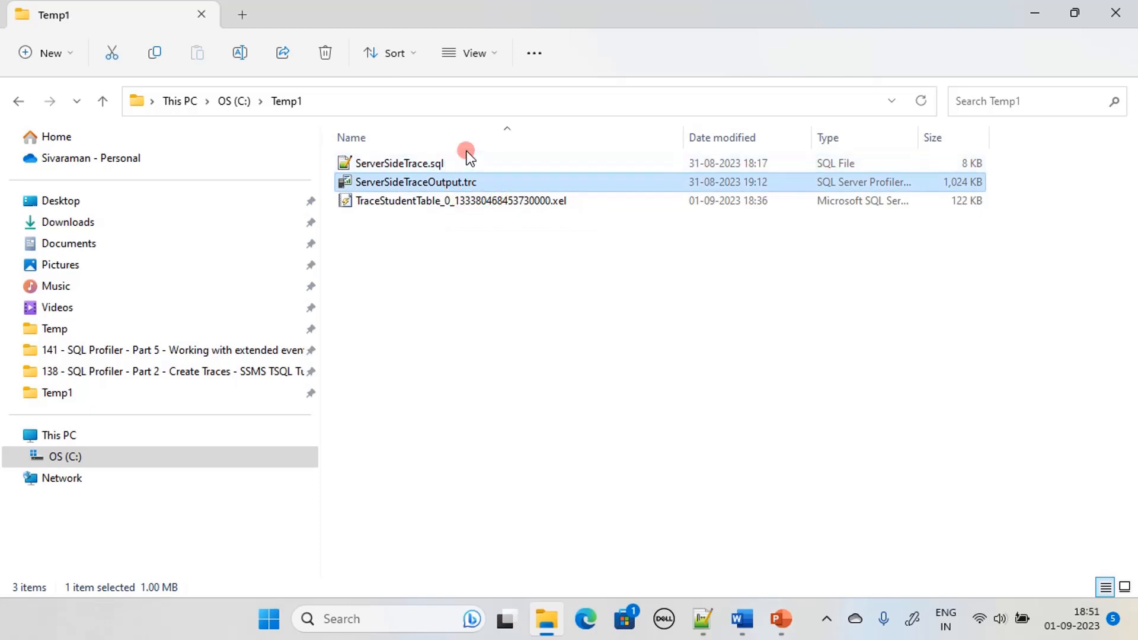
ctrl+click(424, 160)
key(shift+Delete)
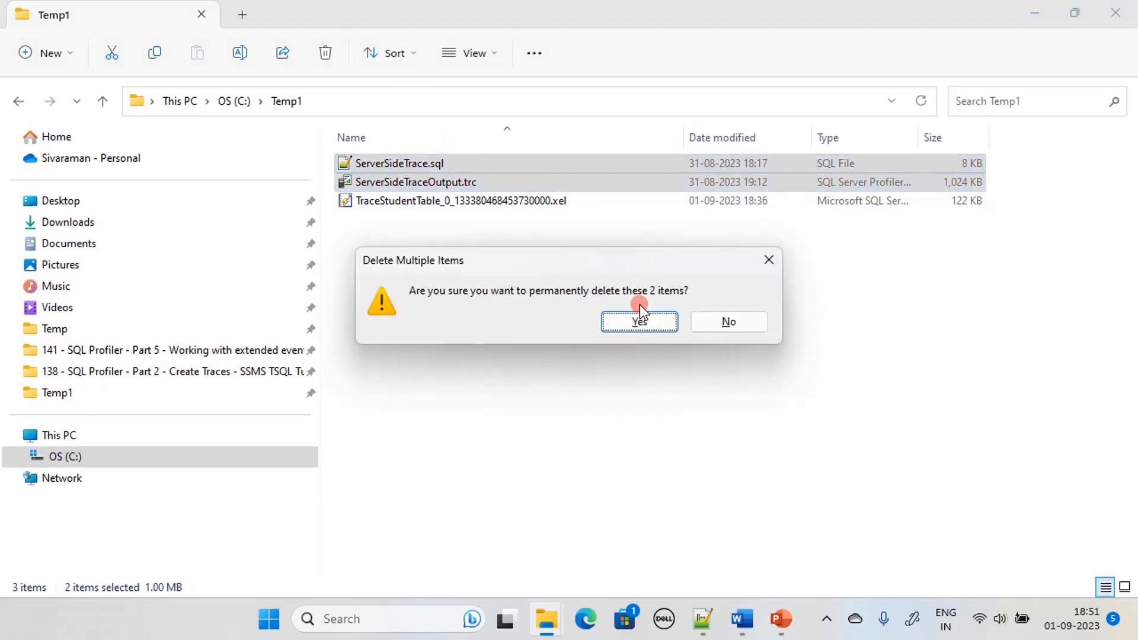
click(638, 309)
click(307, 222)
click(782, 339)
click(574, 236)
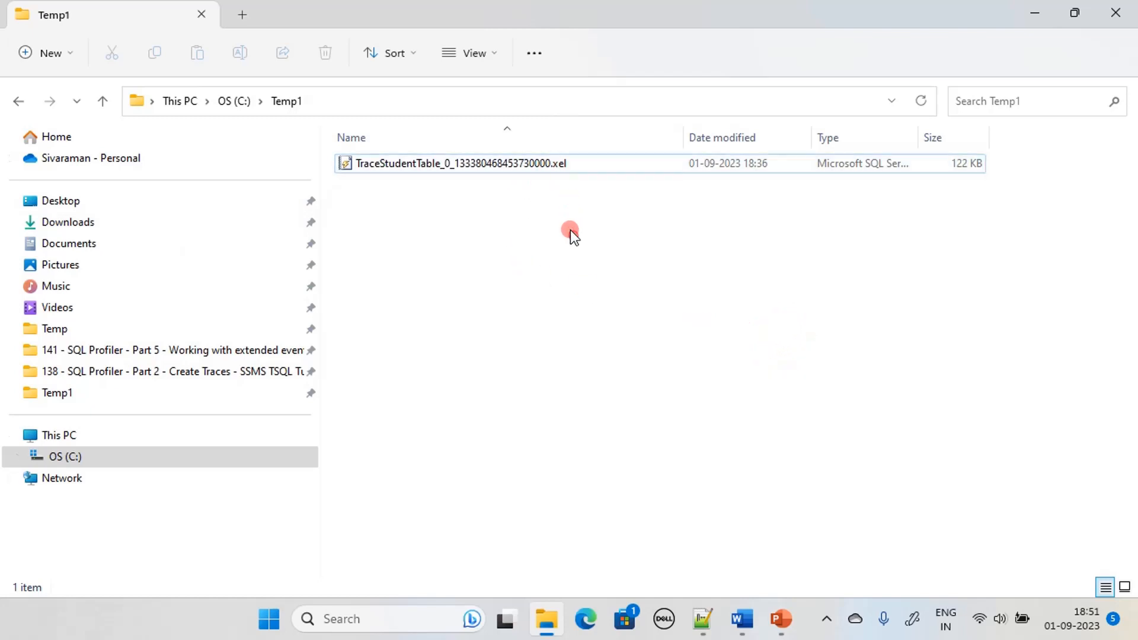
Open TraceStudentTable_0_133380468453730000.xel in SQL Server Management Studio, dismiss the update notification and look through the recorded events.
click(536, 163)
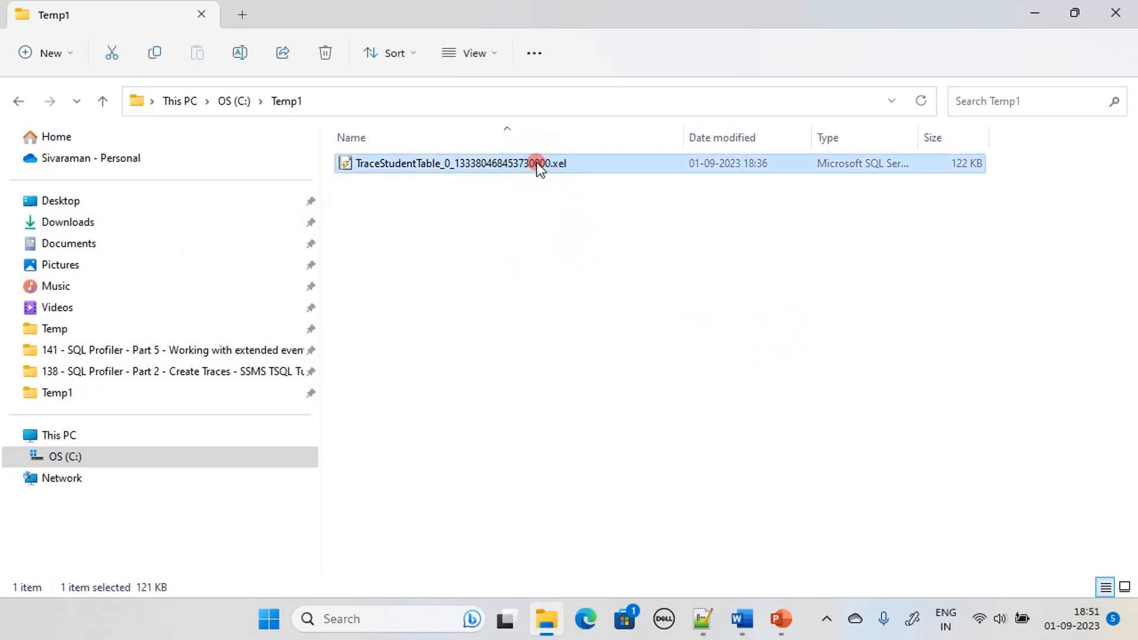
double_click(535, 162)
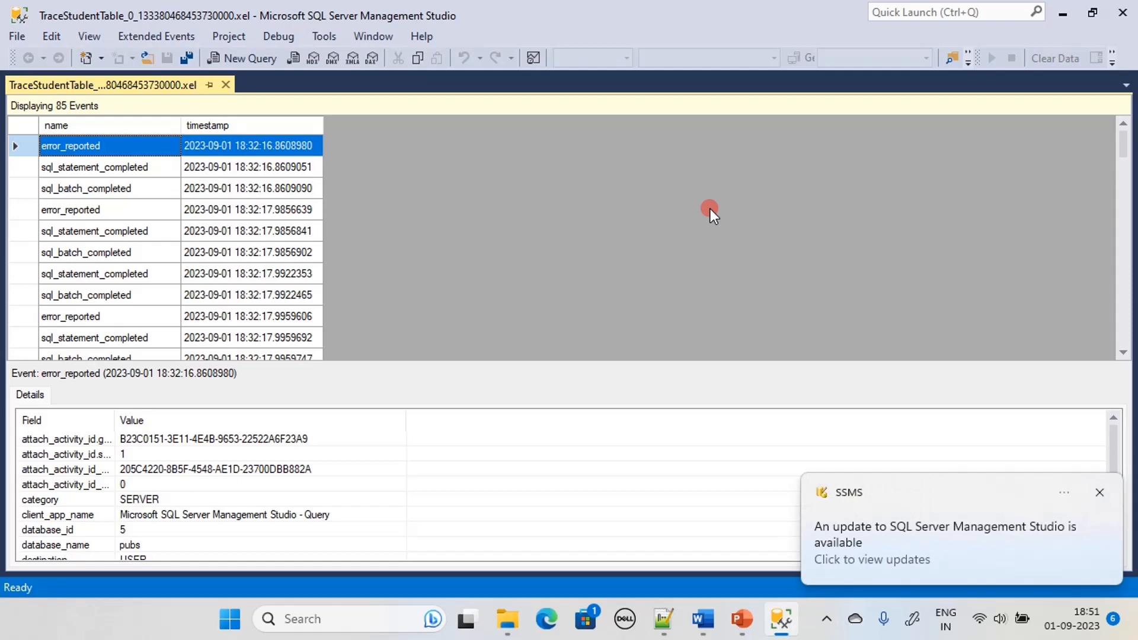
click(1098, 492)
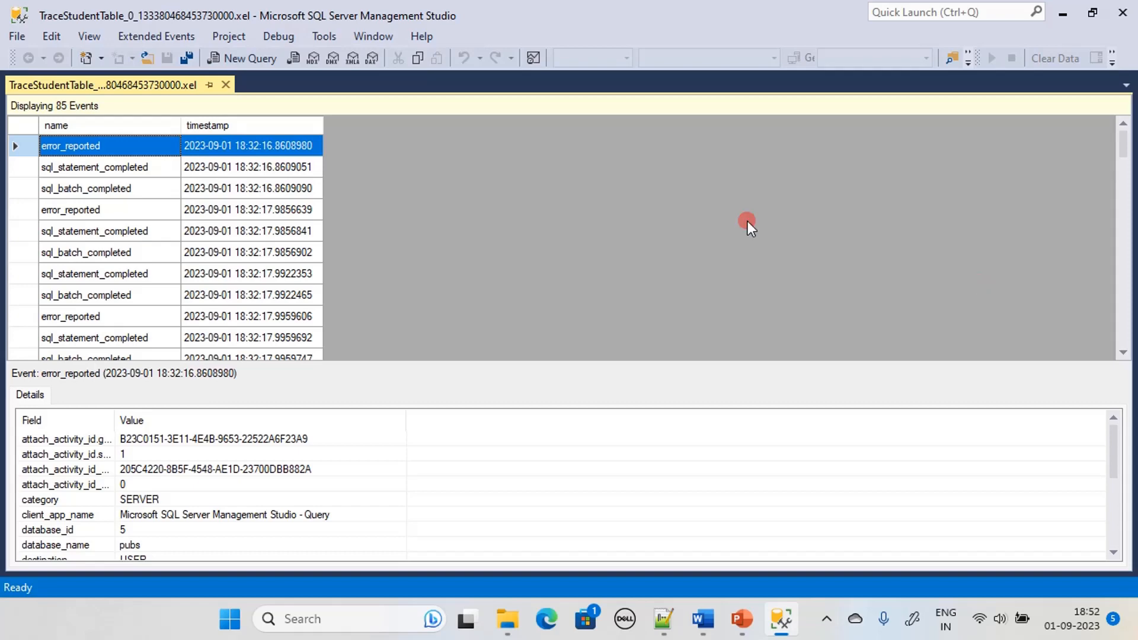
drag(1119, 144, 1087, 119)
drag(1120, 145, 1094, 347)
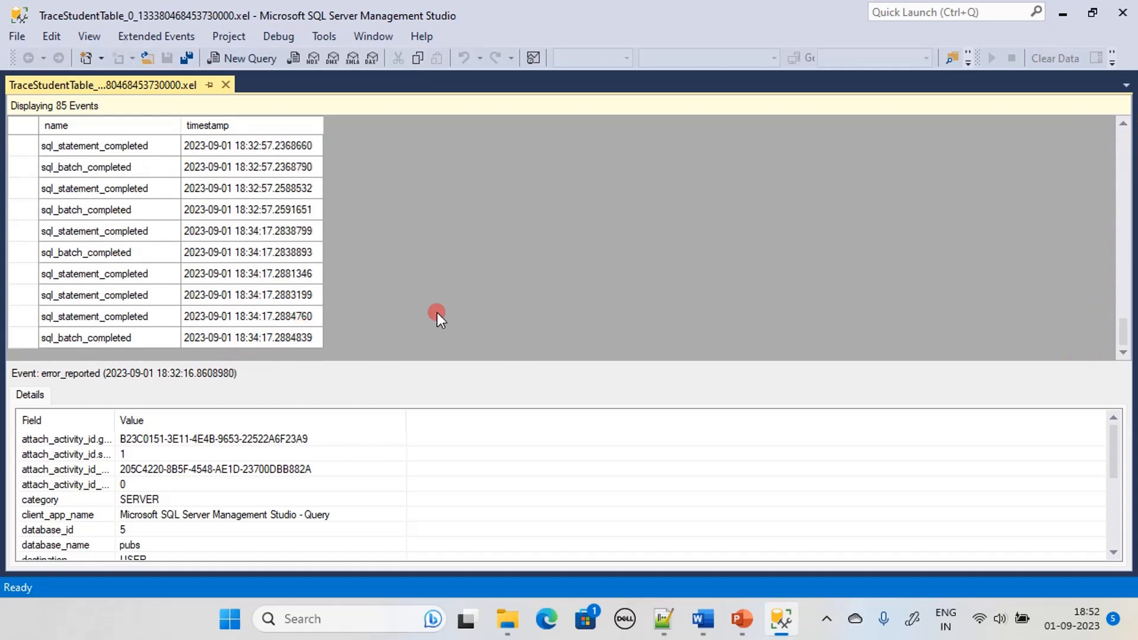
scroll(421, 293, up, 15)
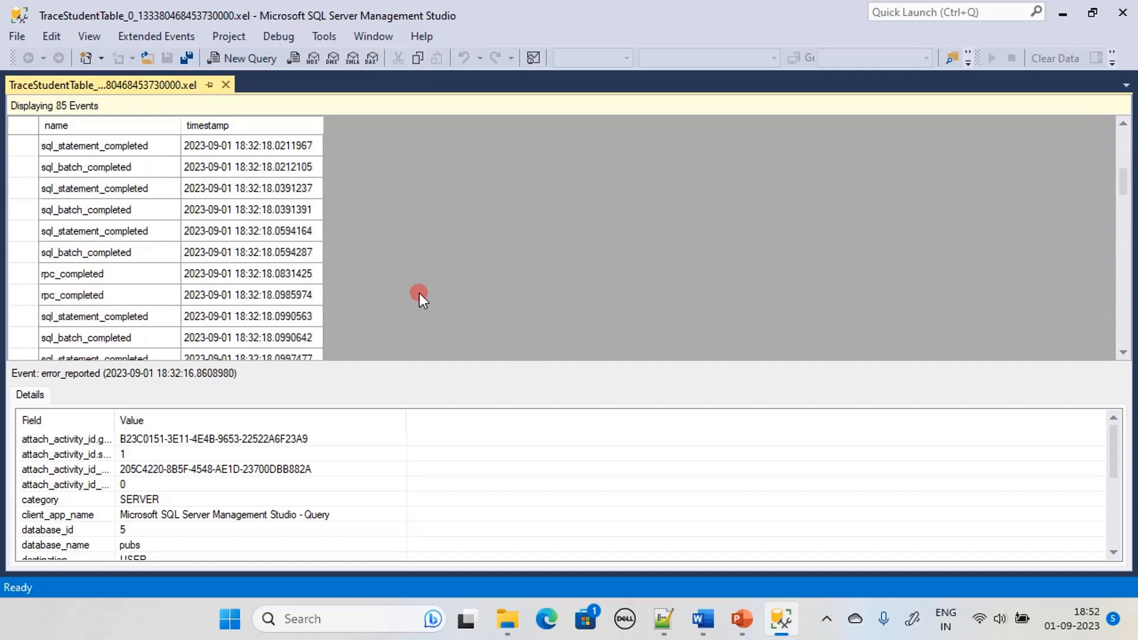
scroll(419, 293, up, 3)
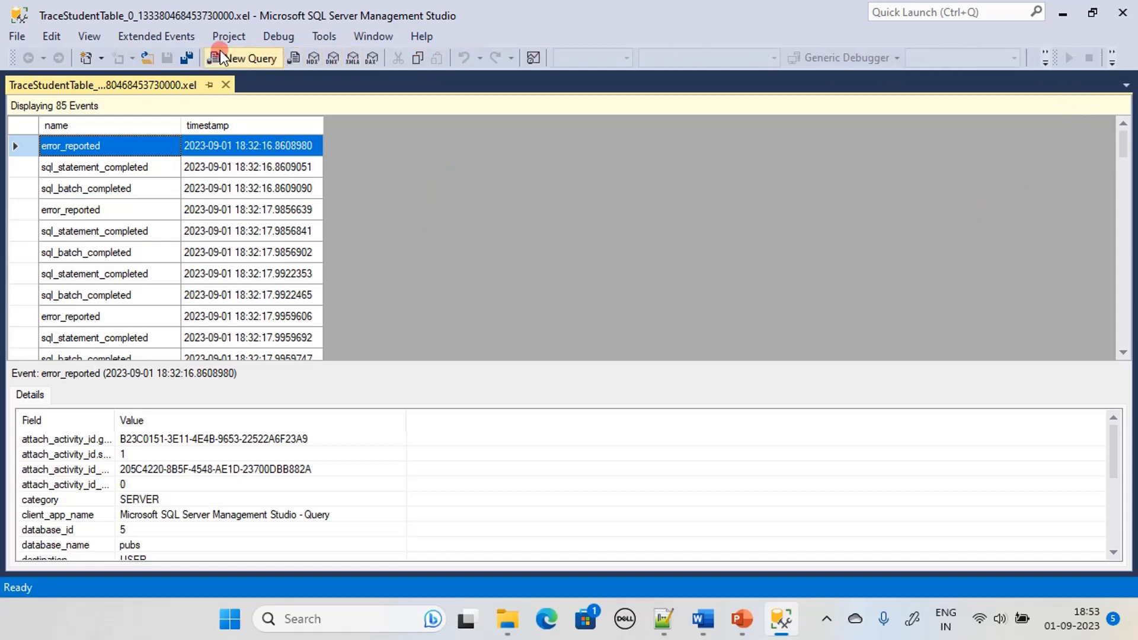
Move the Extended Events toolbar onto its own row so that all its commands are accessible.
click(171, 36)
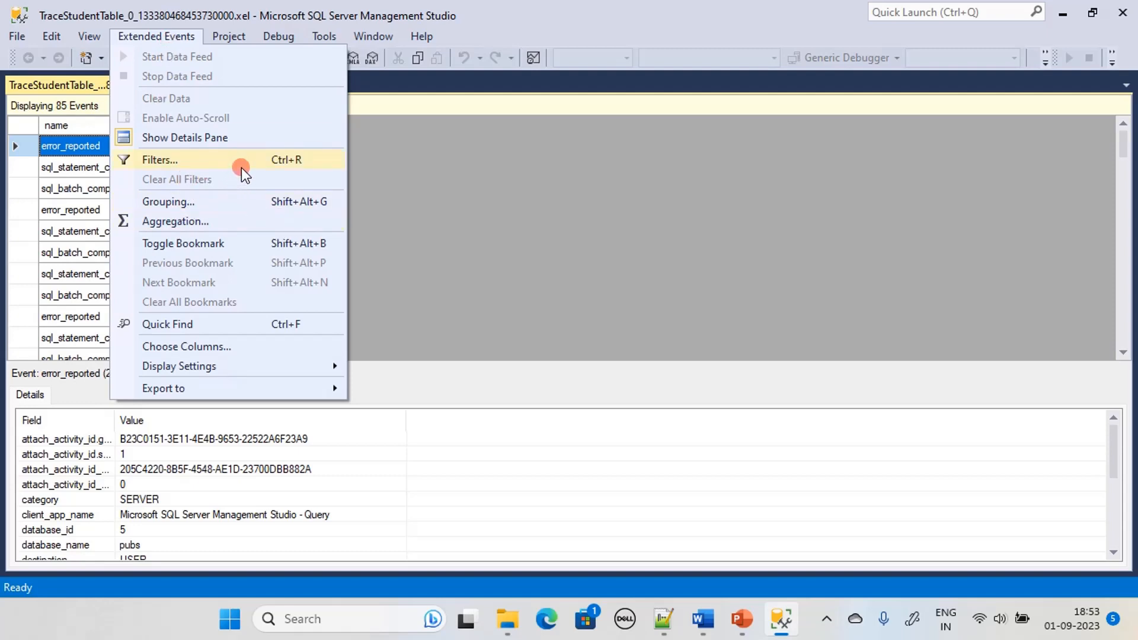
click(965, 166)
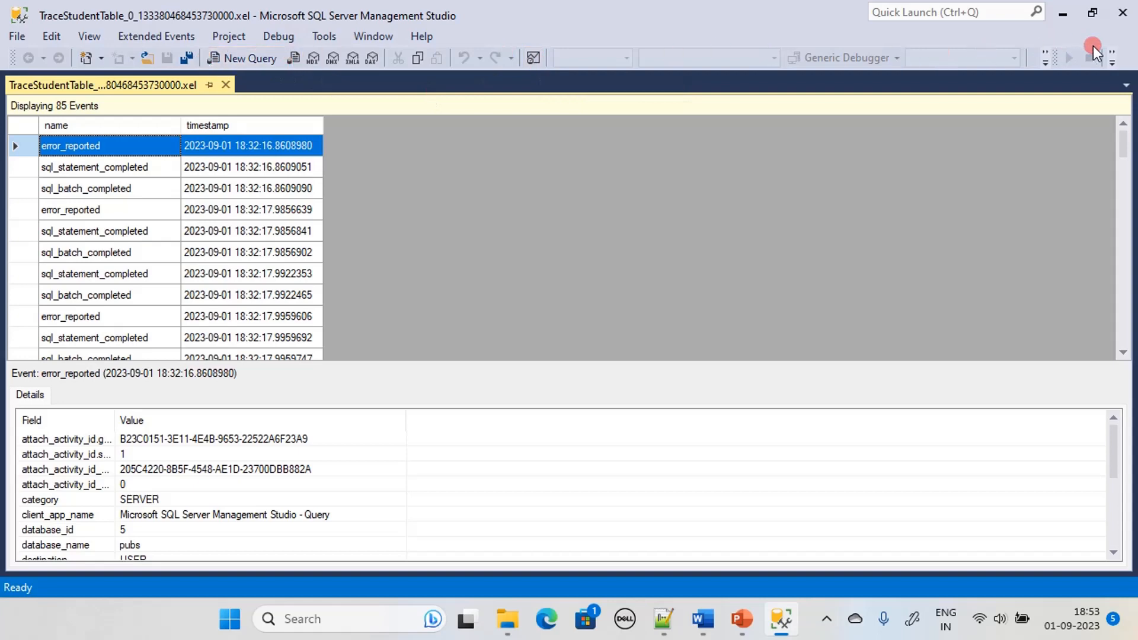
click(1046, 64)
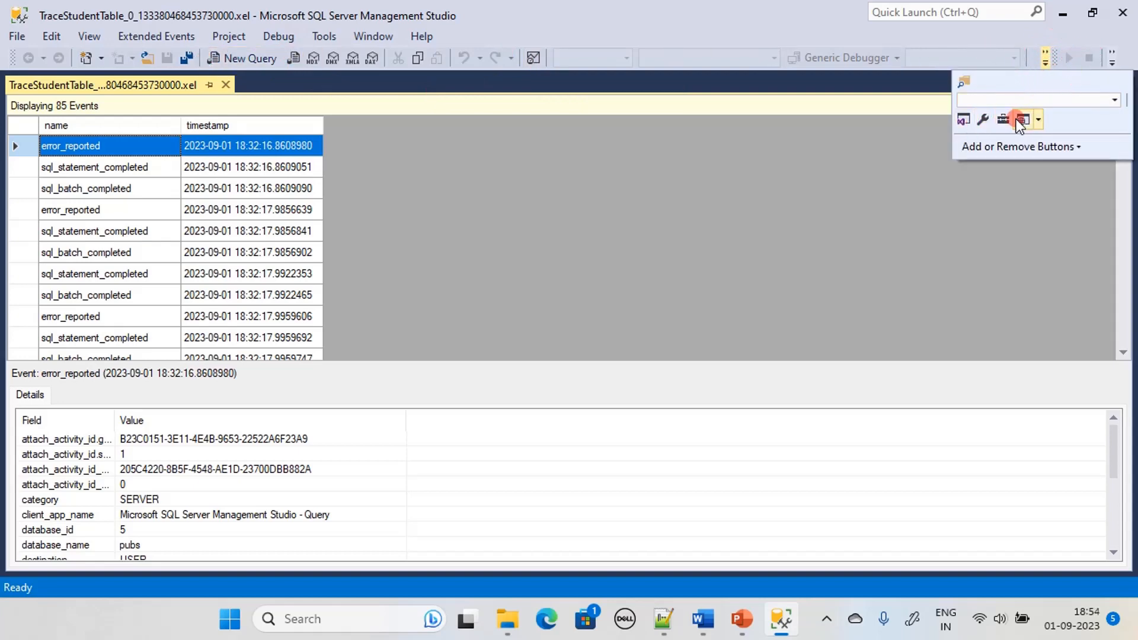
click(1112, 61)
click(1112, 61)
click(906, 212)
click(1103, 59)
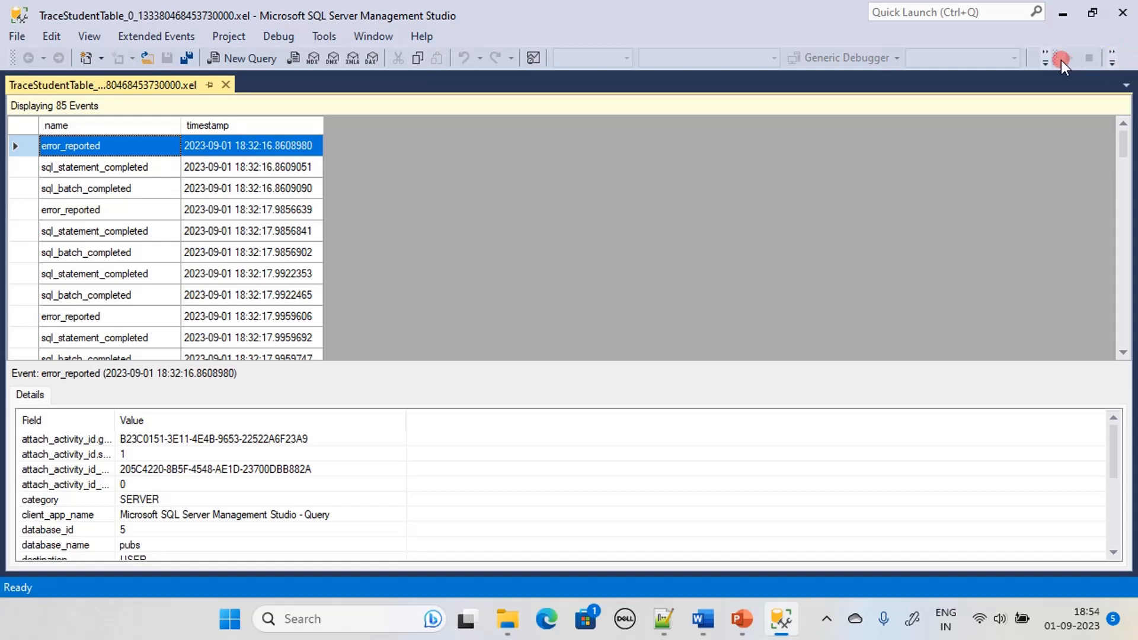
drag(1056, 58, 1041, 56)
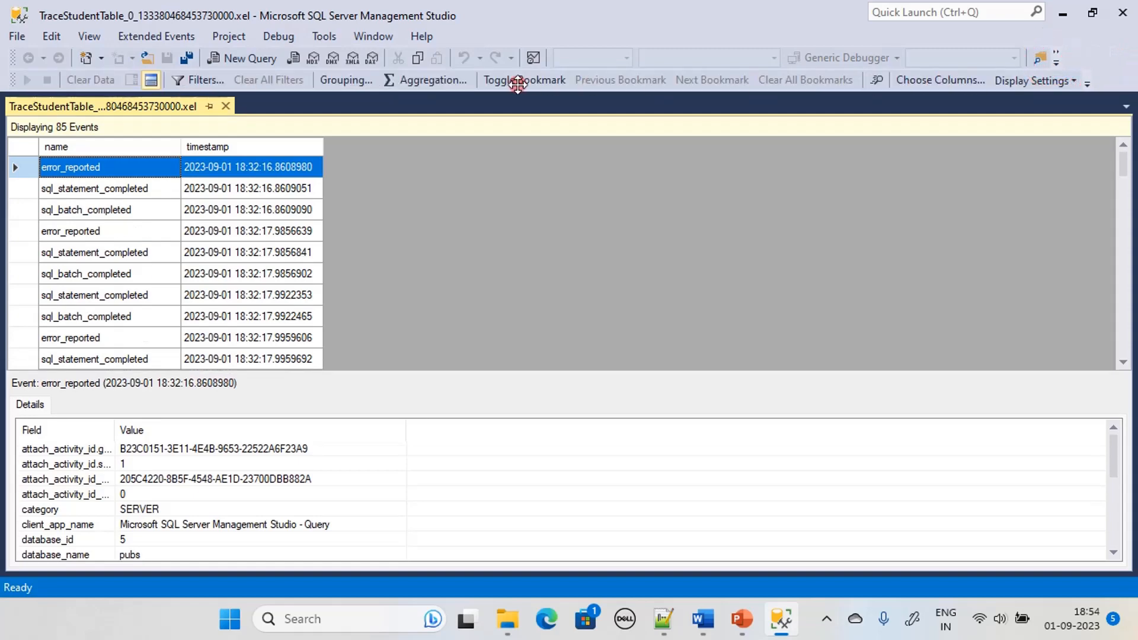
Enable the time filter for the trace events and apply it over the full range from 18:32:16 to 18:34:17.
click(193, 80)
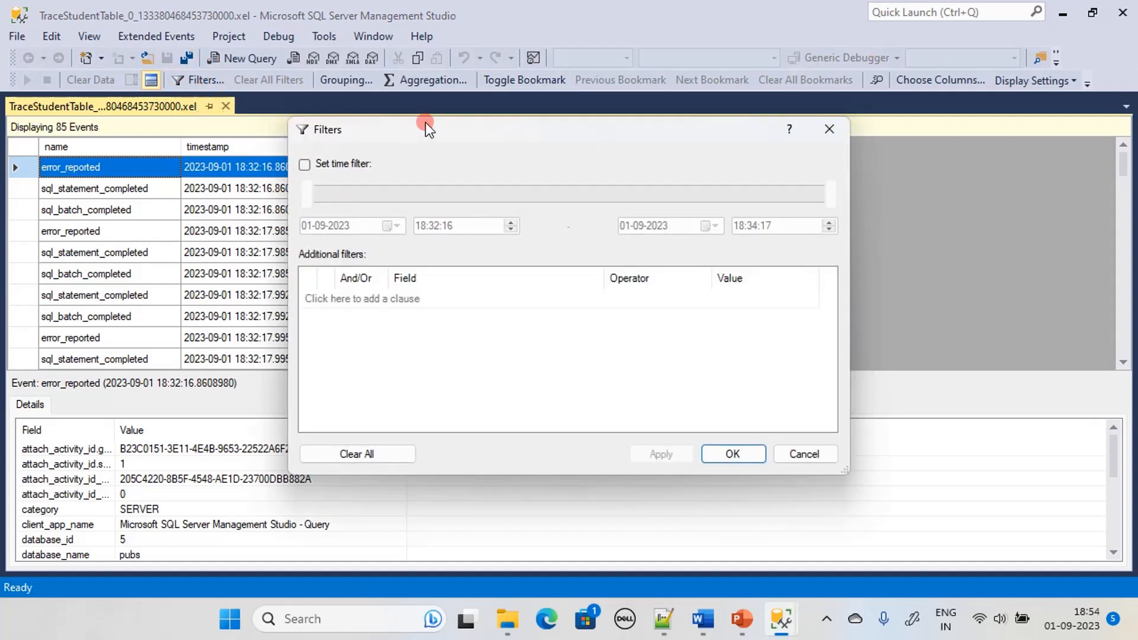
drag(431, 130, 603, 142)
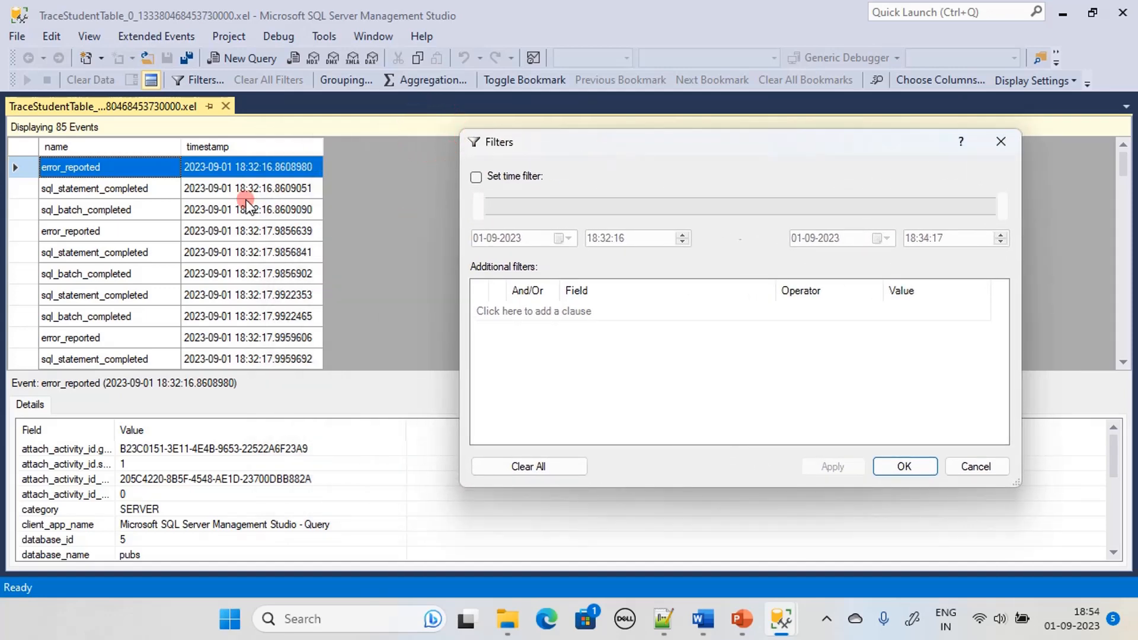
click(477, 176)
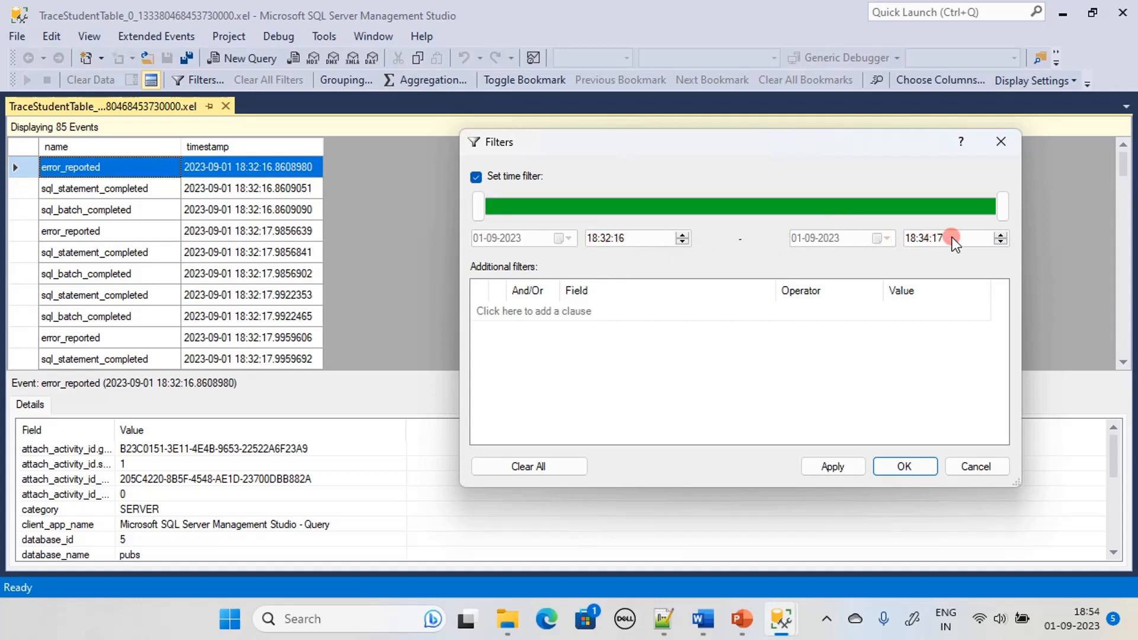
click(841, 467)
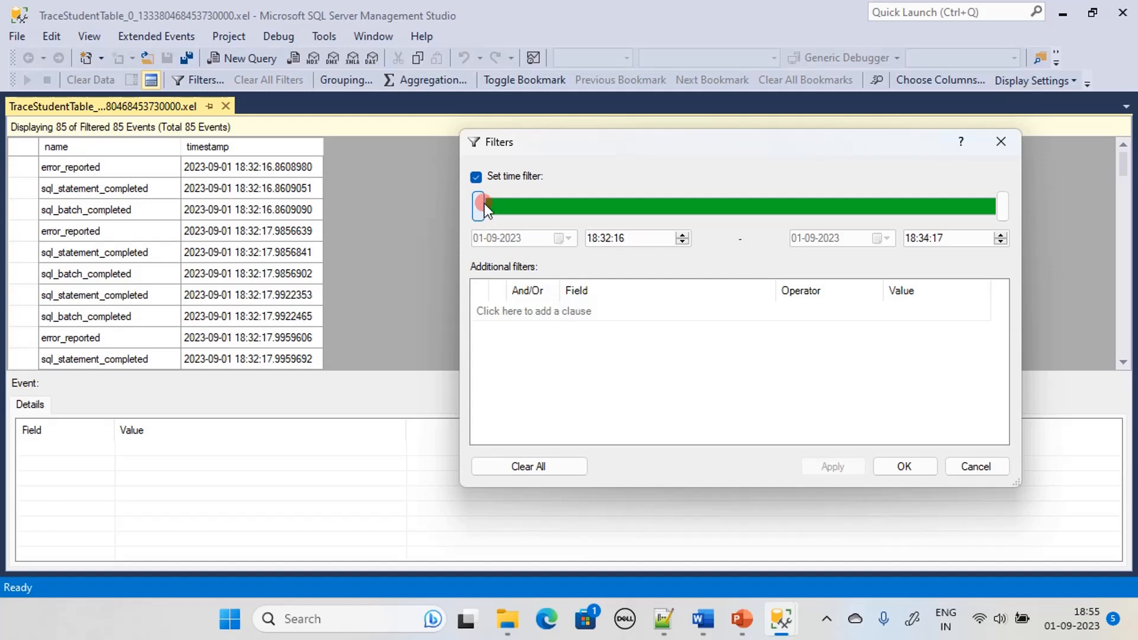
Narrow the time filter to the range 18:33:00 to 18:33:16 and apply it.
drag(481, 205, 673, 215)
drag(1000, 207, 731, 211)
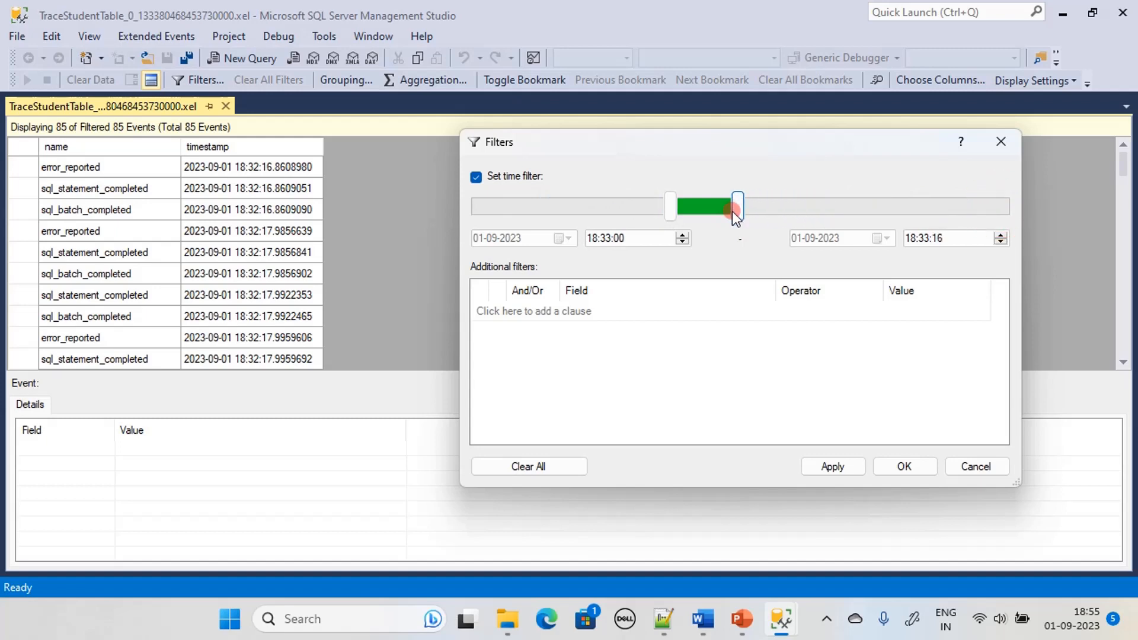
click(833, 467)
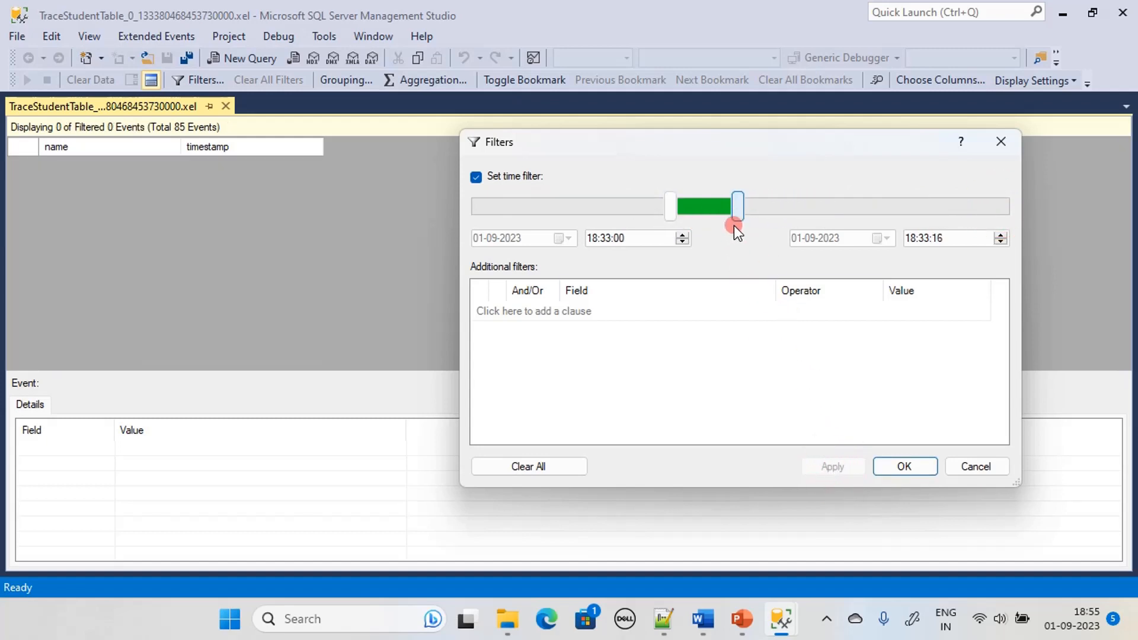
Extend the time filter's end to 18:34:11 and apply it, then clear all filters.
drag(738, 207, 977, 208)
click(838, 467)
click(836, 466)
click(841, 468)
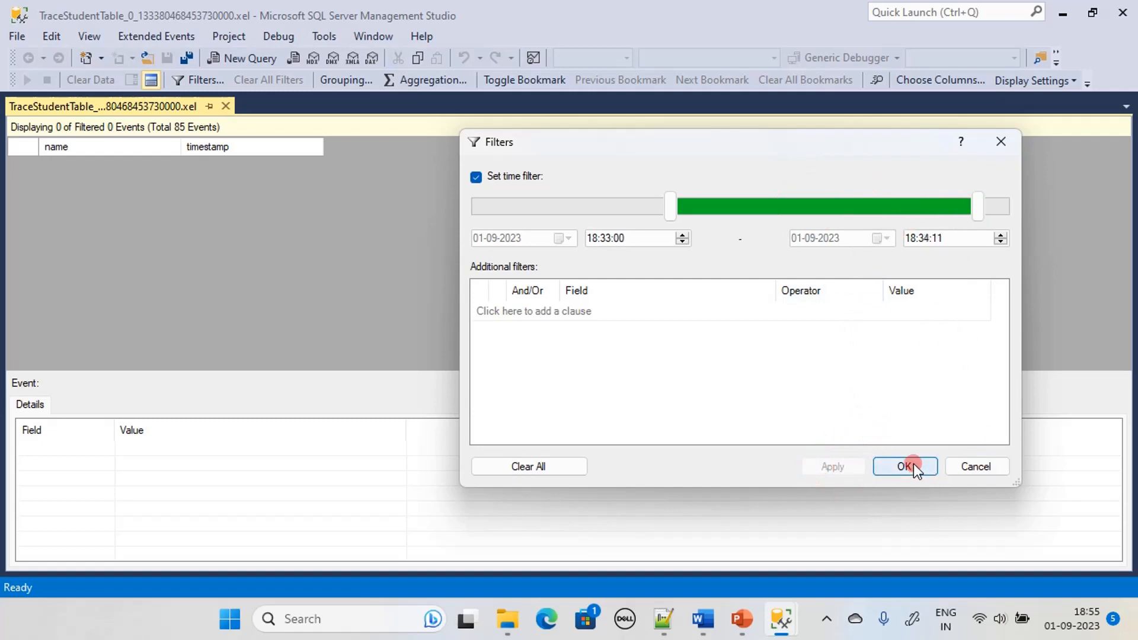
click(528, 467)
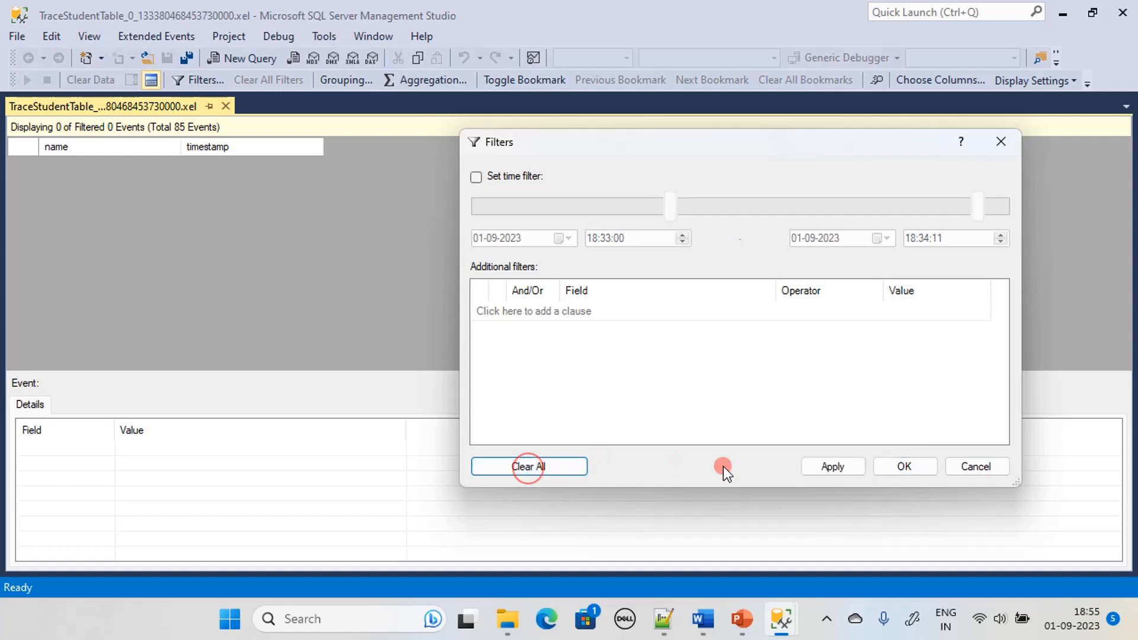
click(902, 466)
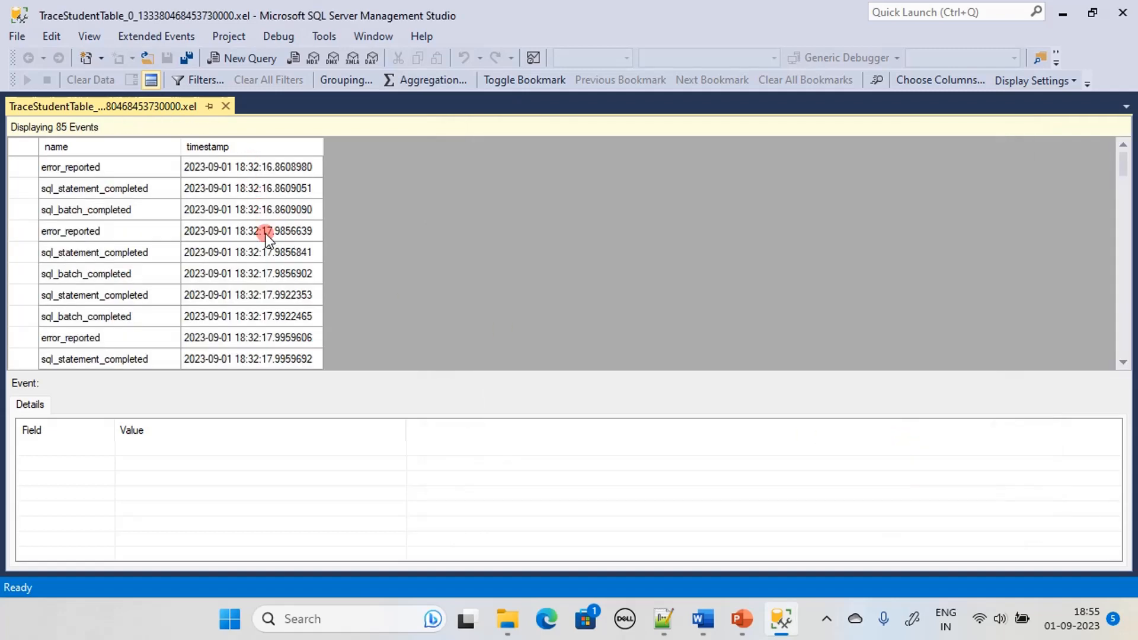
Check the last events' timestamps and apply a time filter from 18:33:56 to 18:34:17.
click(255, 166)
scroll(276, 249, down, 10)
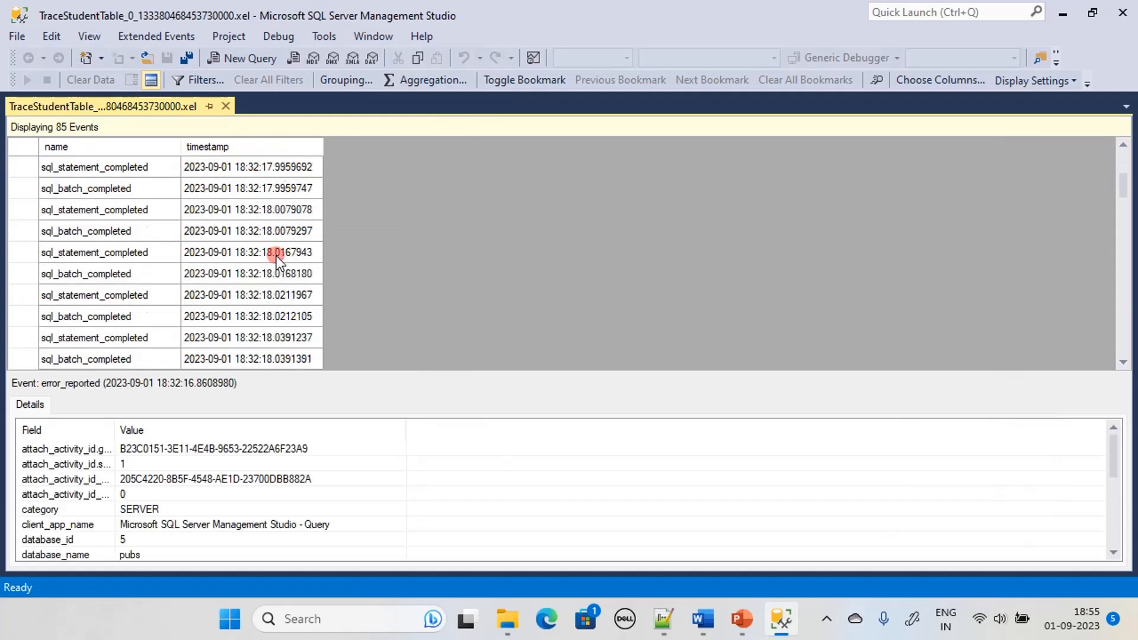
scroll(279, 317, down, 8)
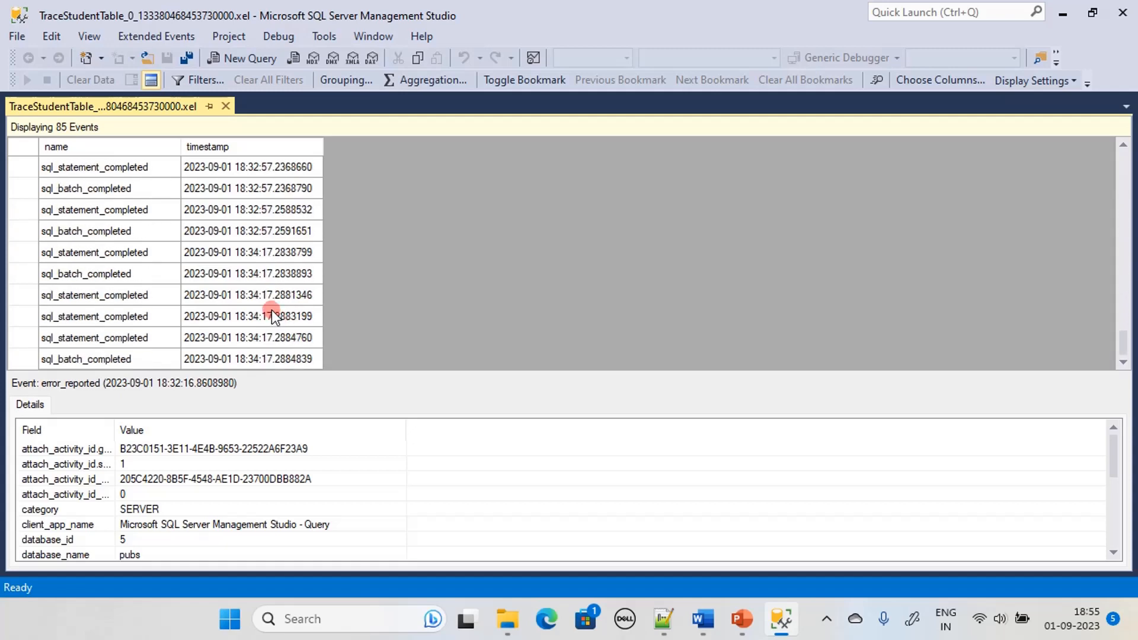
click(269, 253)
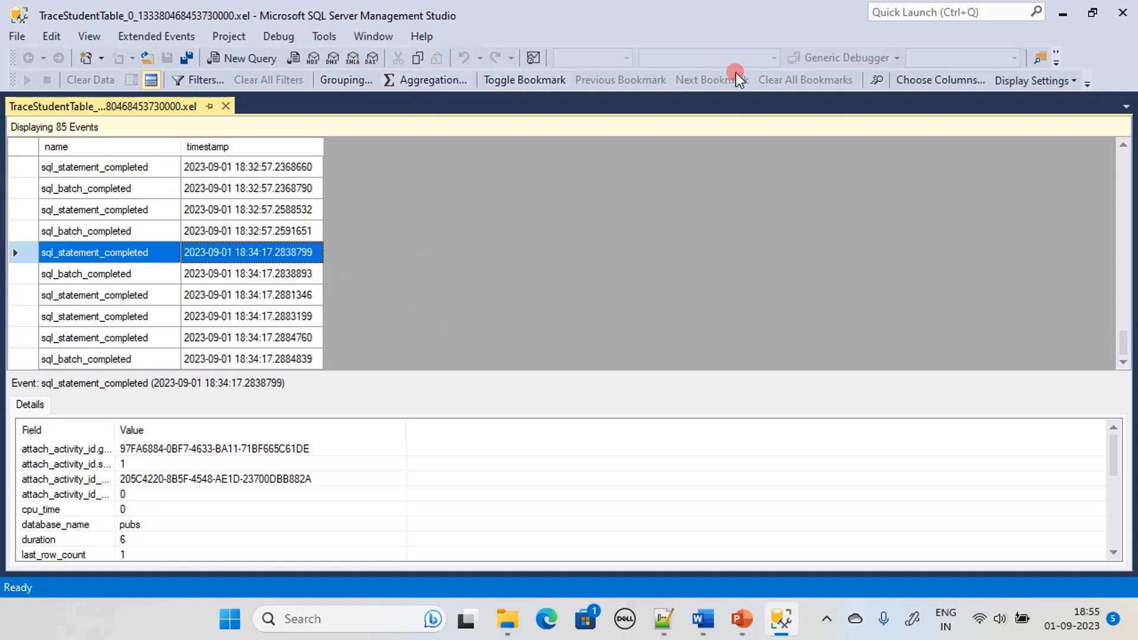
click(209, 80)
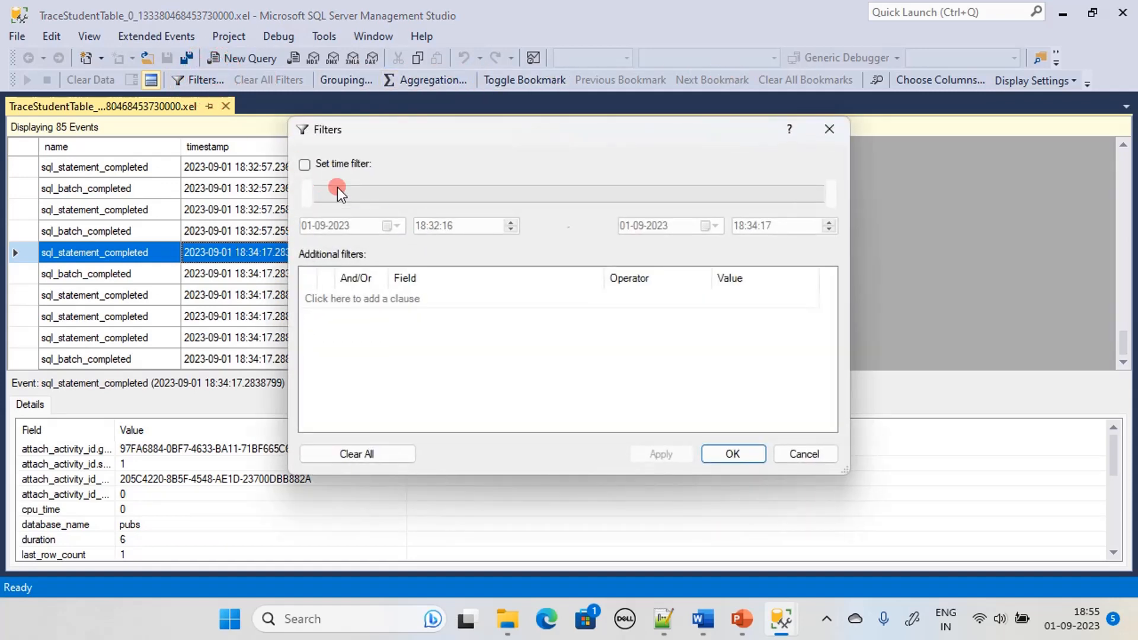
click(304, 165)
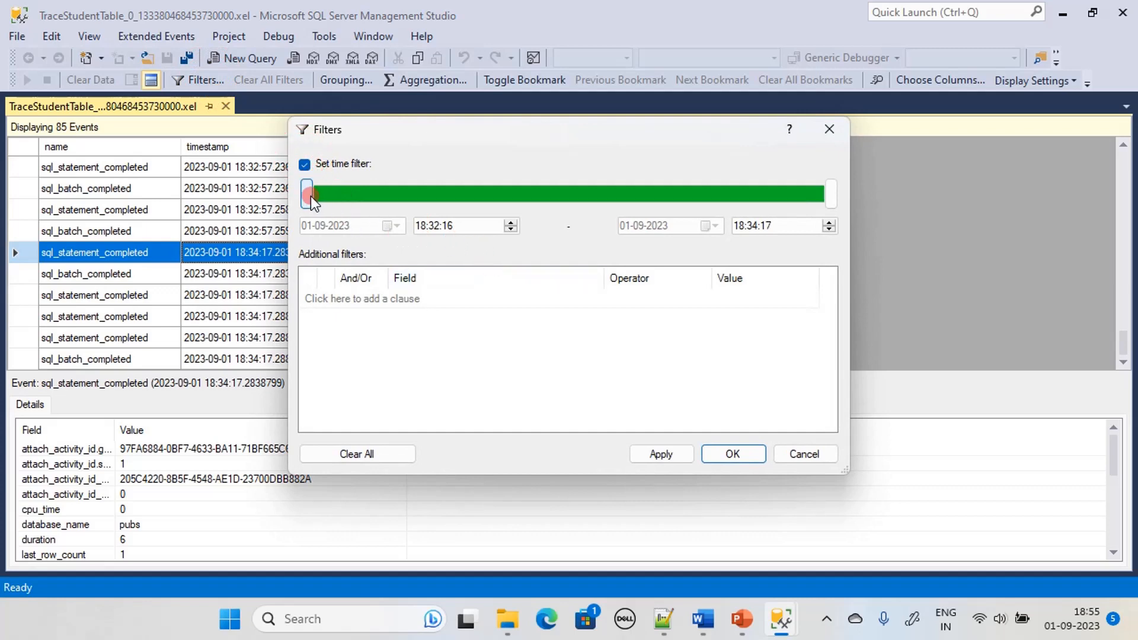
drag(305, 193, 632, 193)
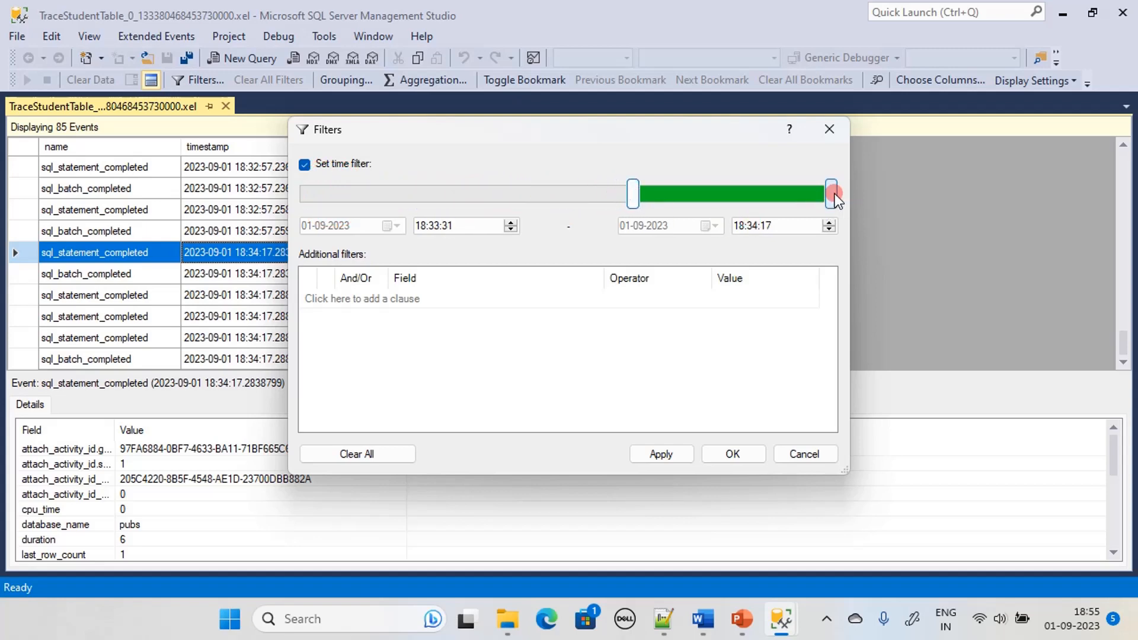
drag(632, 198, 741, 201)
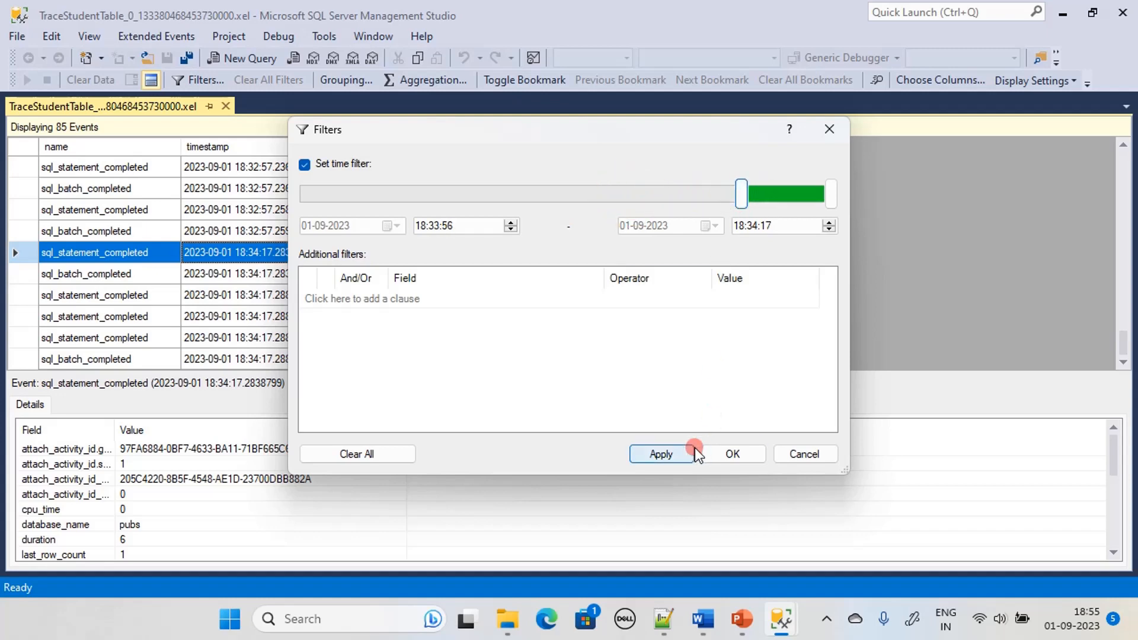
click(662, 455)
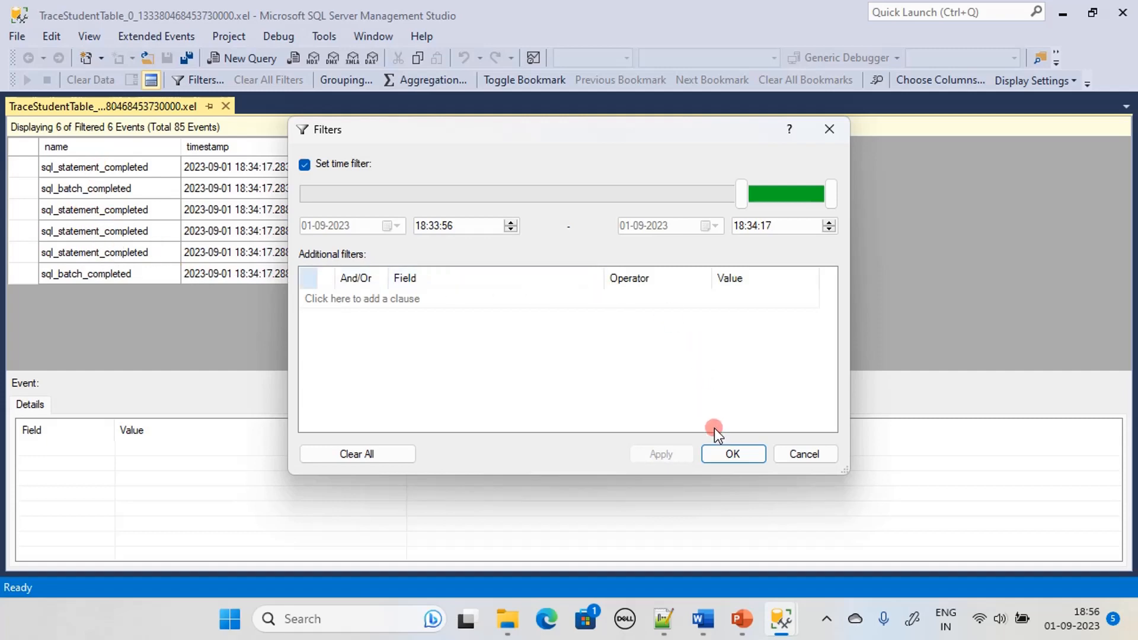
Accept the time filter and examine the details of the first sql_statement_completed event, including its statement, and the first sql_batch_completed event.
click(745, 454)
click(87, 170)
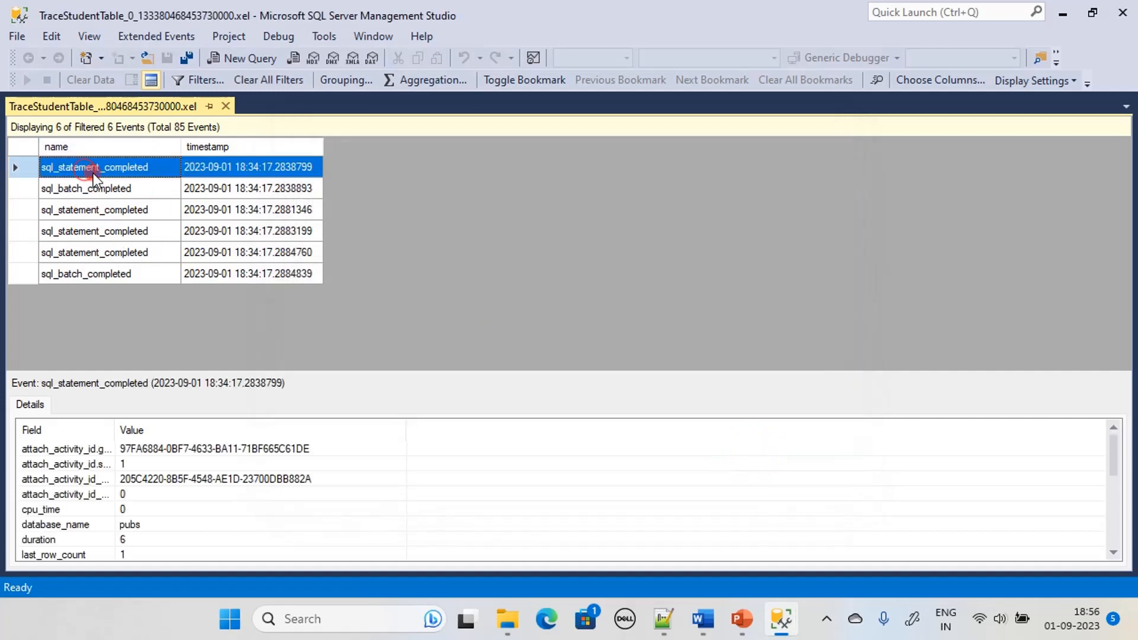
drag(383, 371, 376, 300)
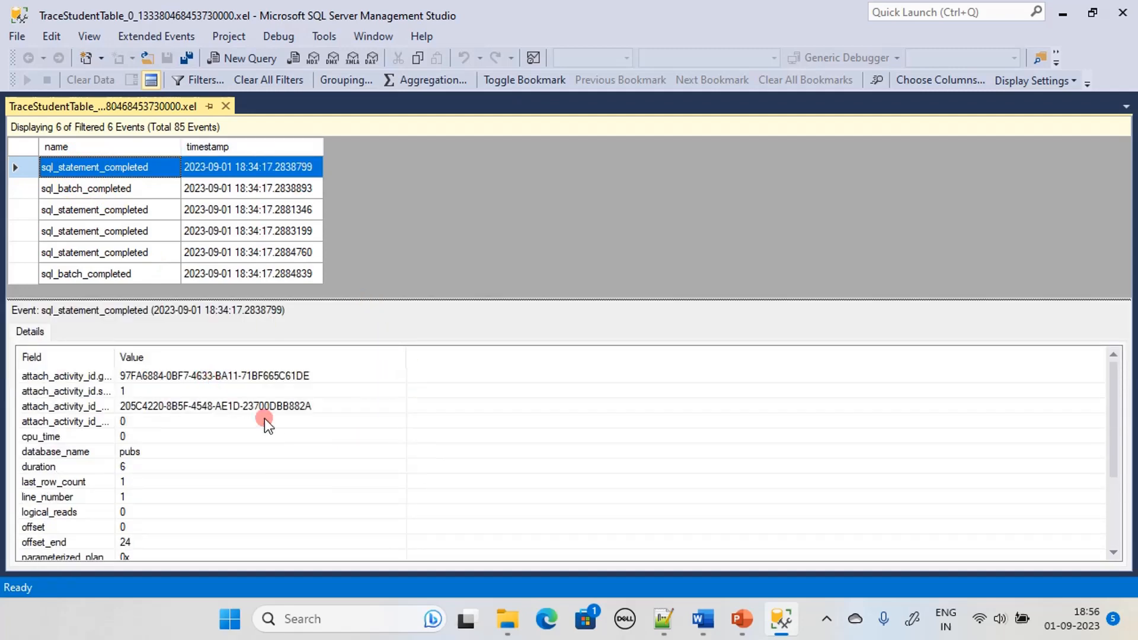
scroll(239, 400, down, 3)
click(178, 512)
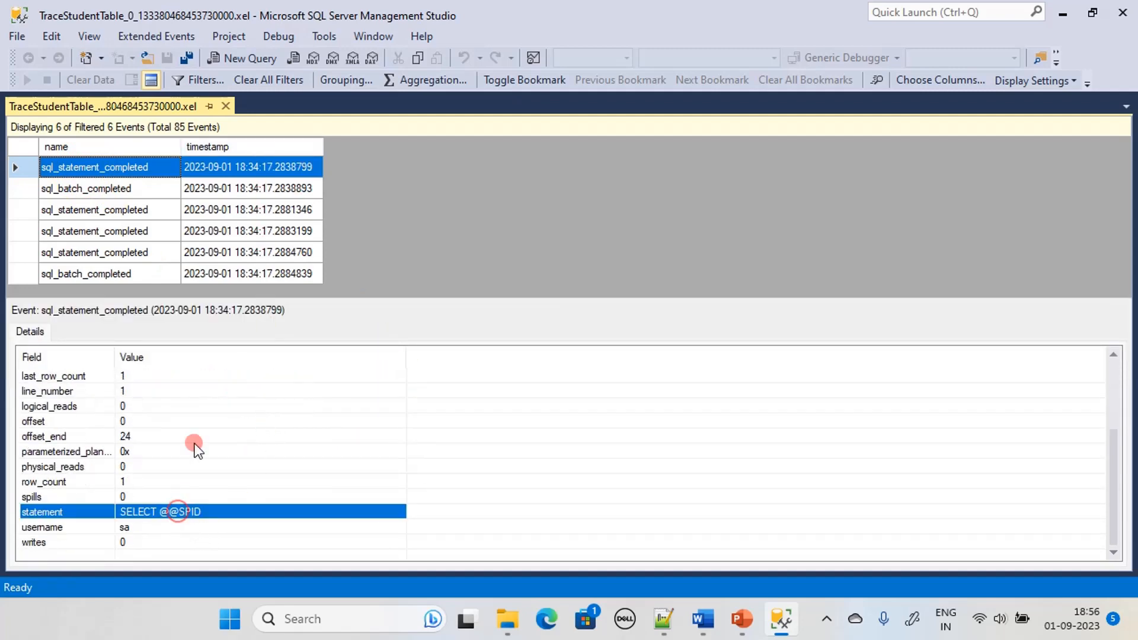
click(112, 189)
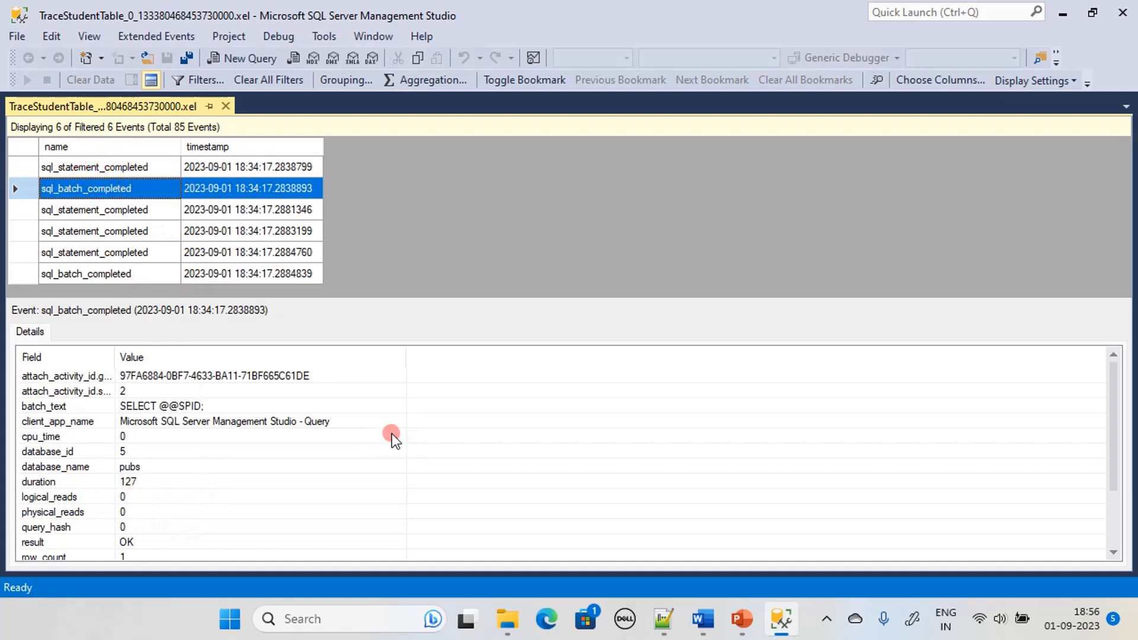
scroll(379, 442, down, 2)
scroll(161, 517, up, 2)
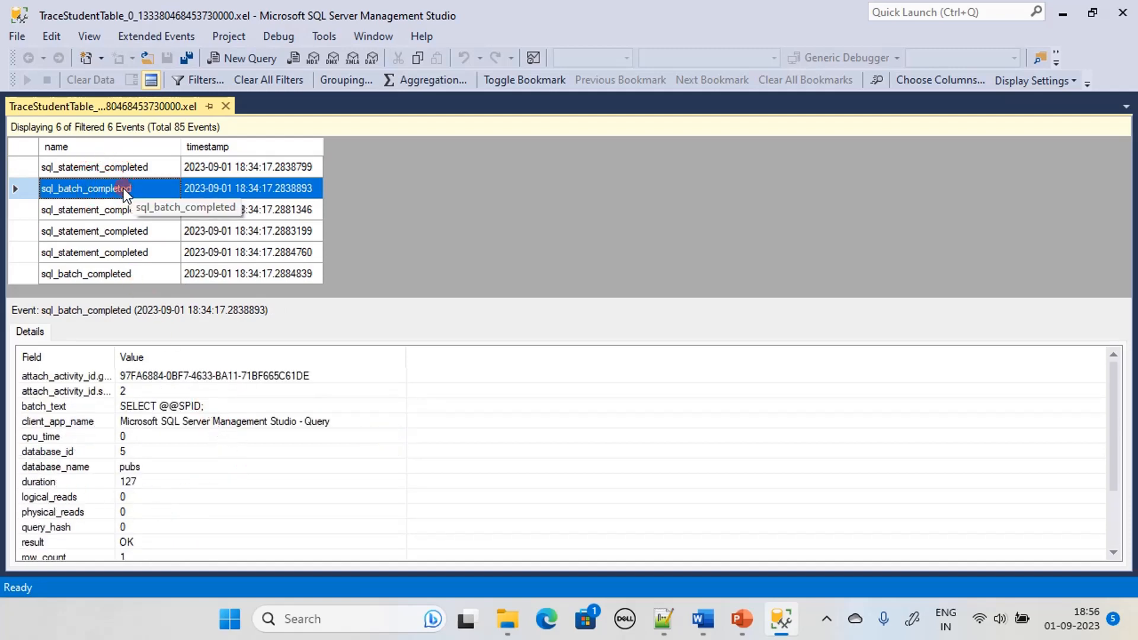
Open the full batch_text of the last sql_batch_completed event, review its Insert statements, and close the text view.
click(104, 271)
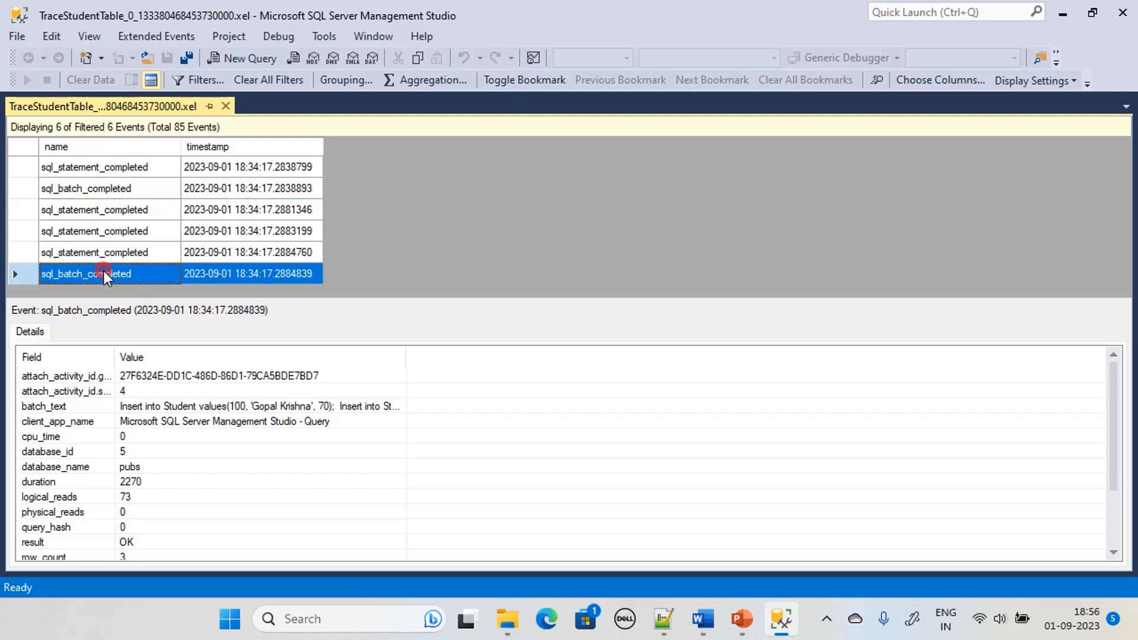
double_click(300, 407)
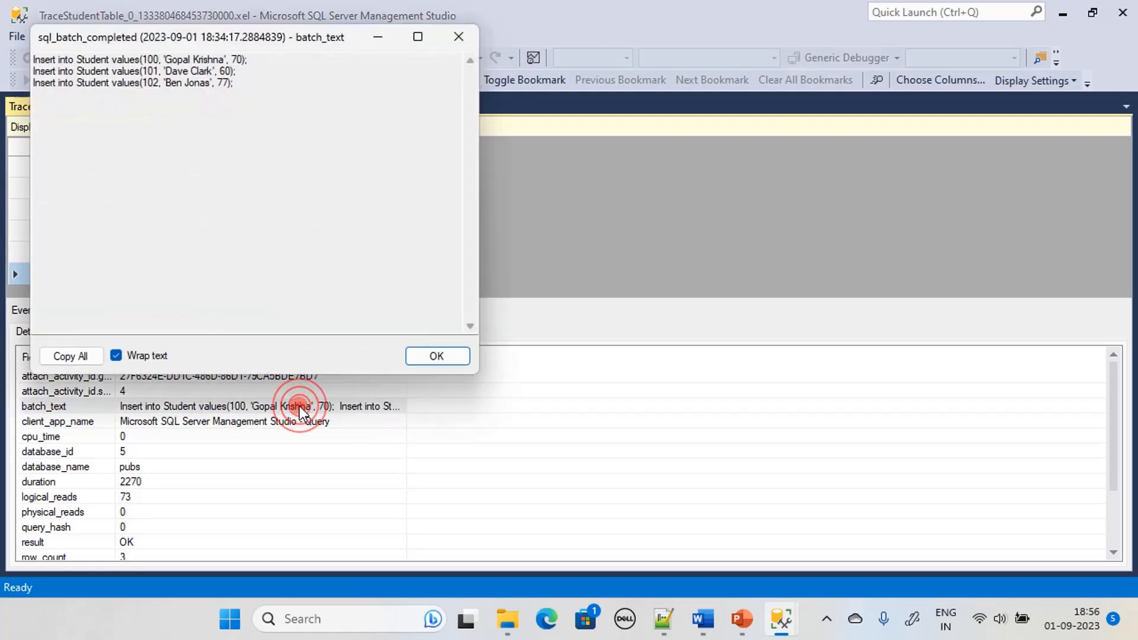
drag(282, 82, 34, 58)
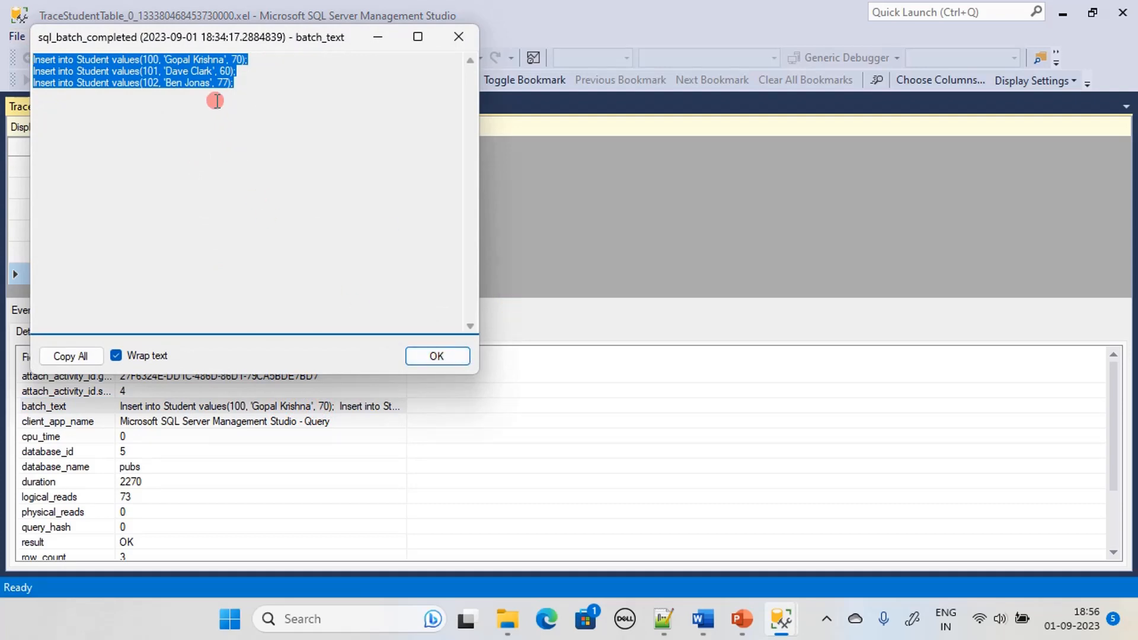
click(443, 360)
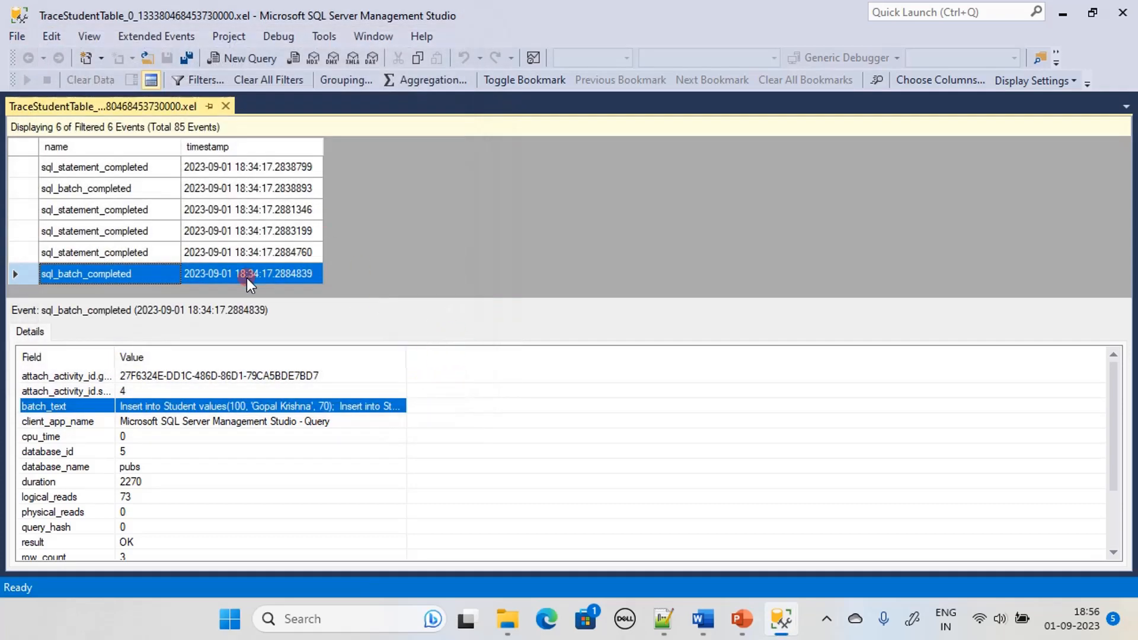
click(485, 270)
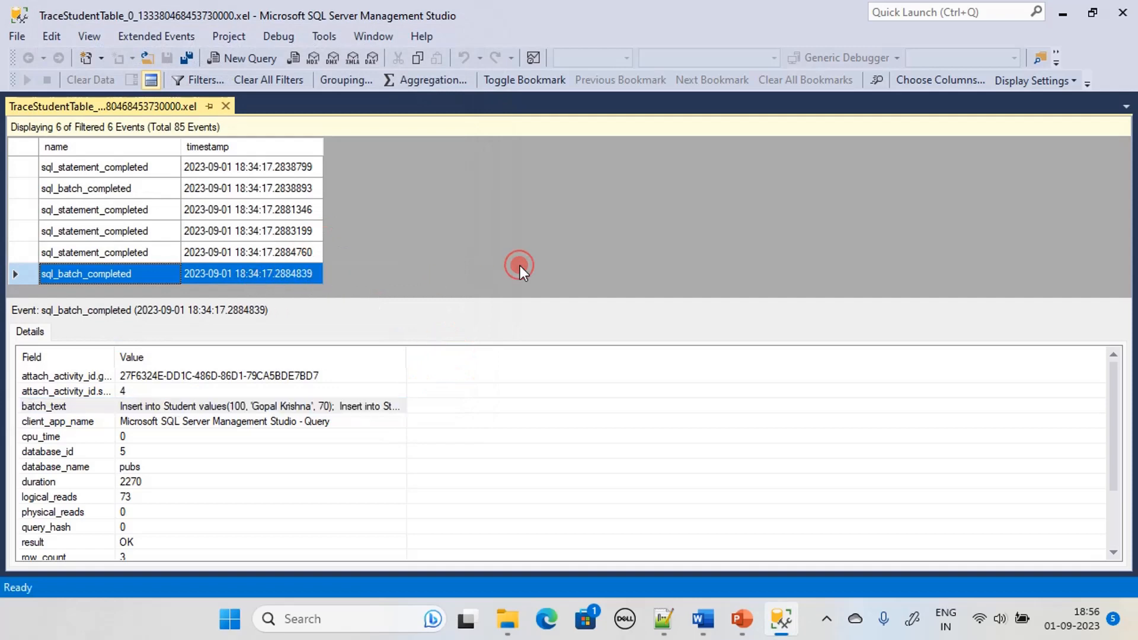
Clear all filters on the trace events and apply the change.
click(201, 82)
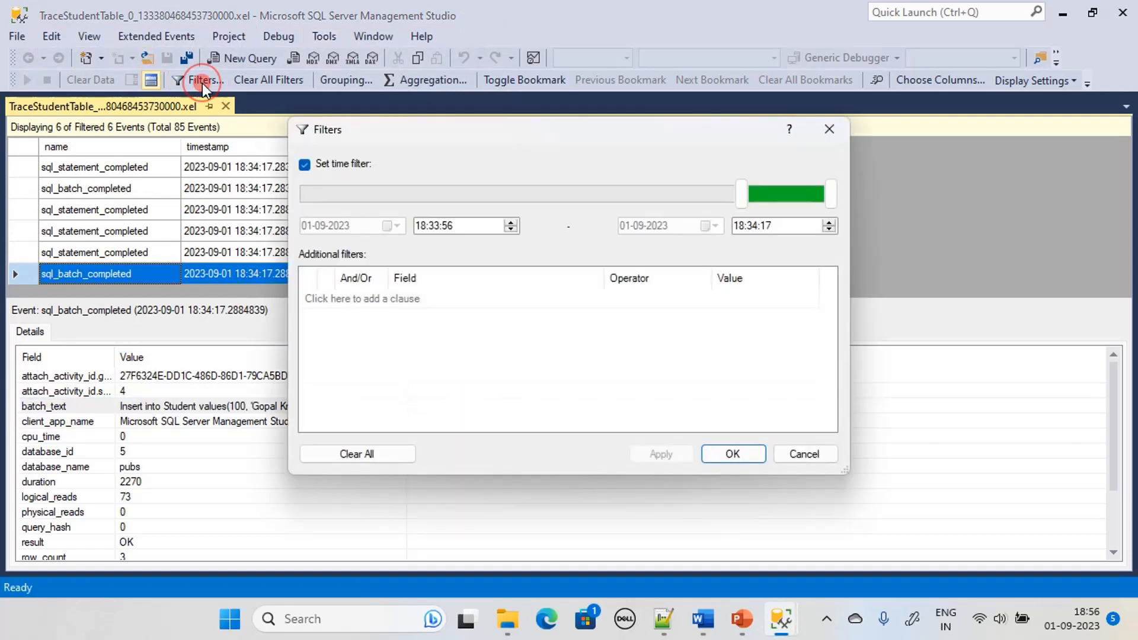
click(363, 455)
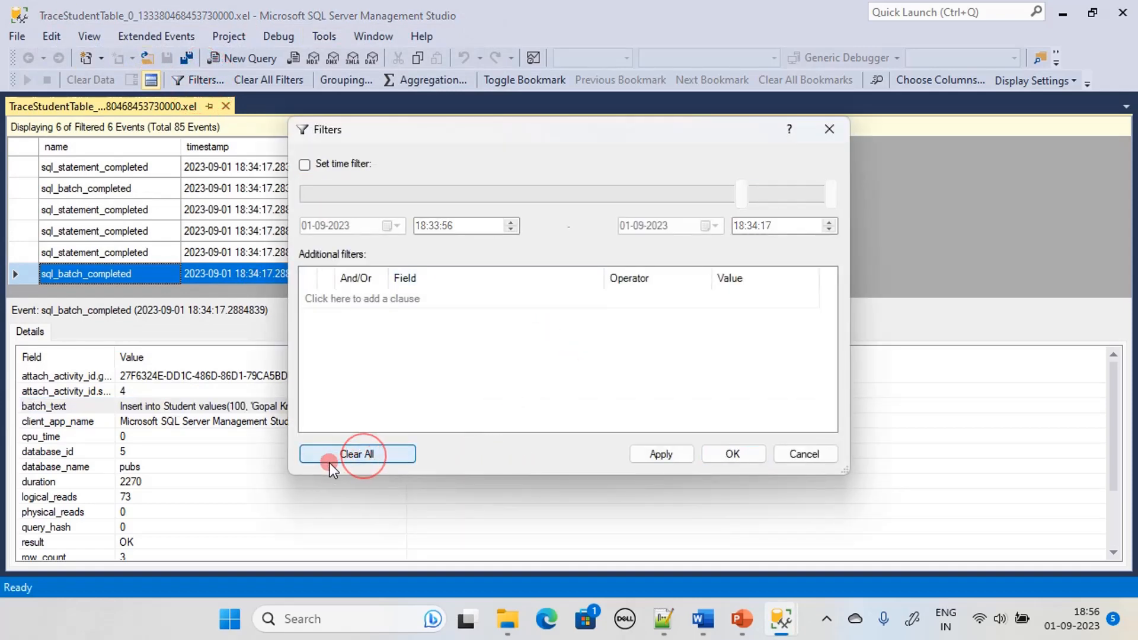
click(669, 456)
click(740, 457)
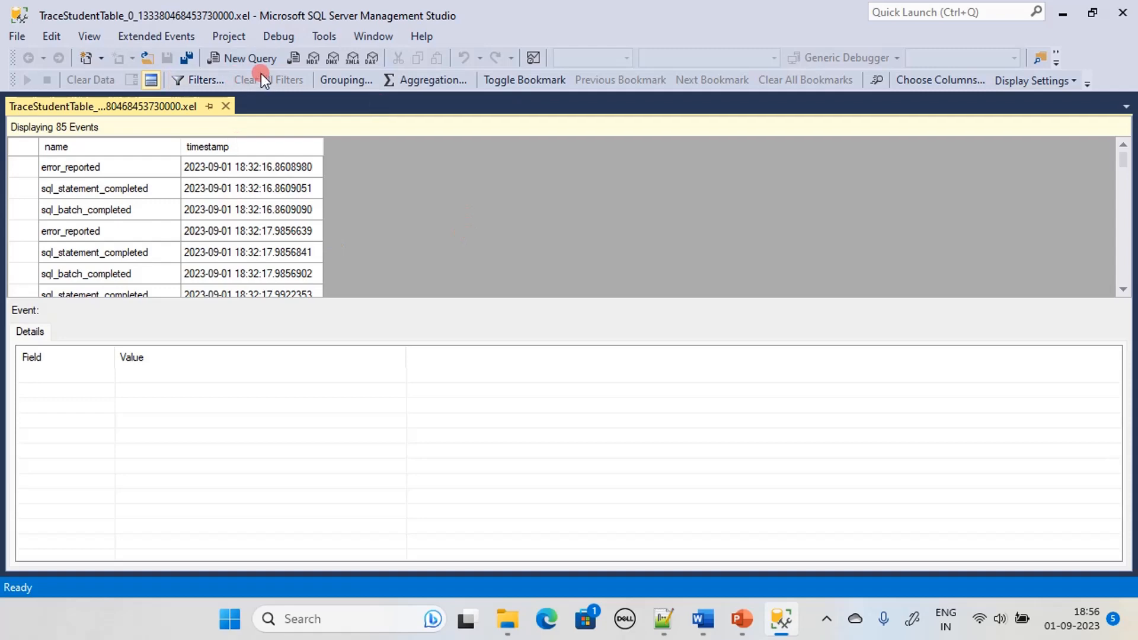
Group the trace events by the timestamp column.
click(336, 79)
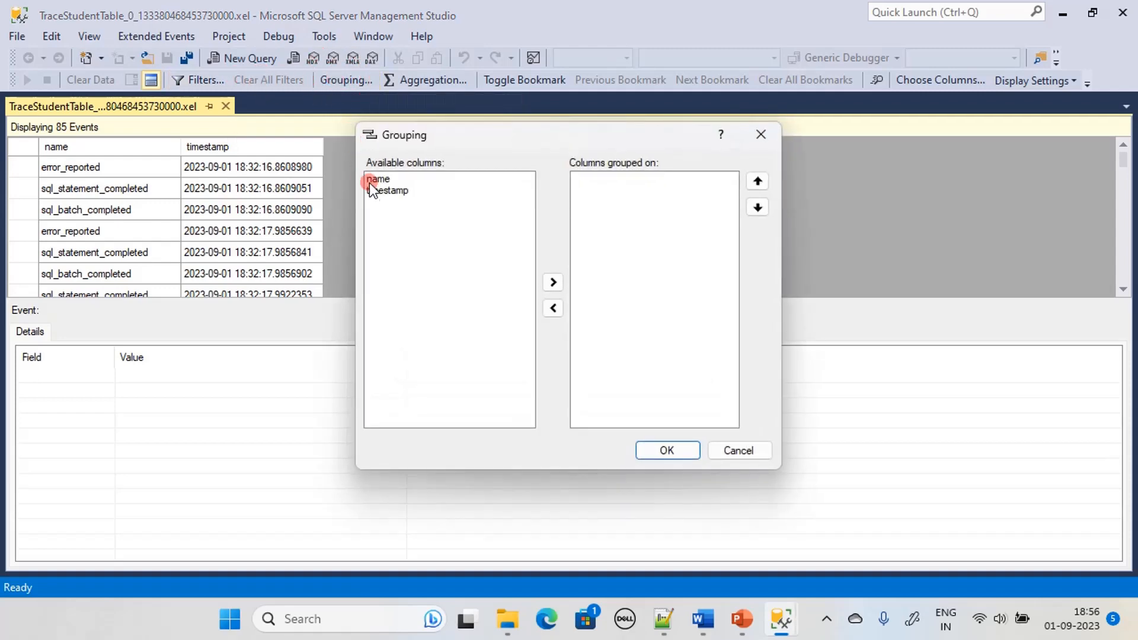
click(385, 180)
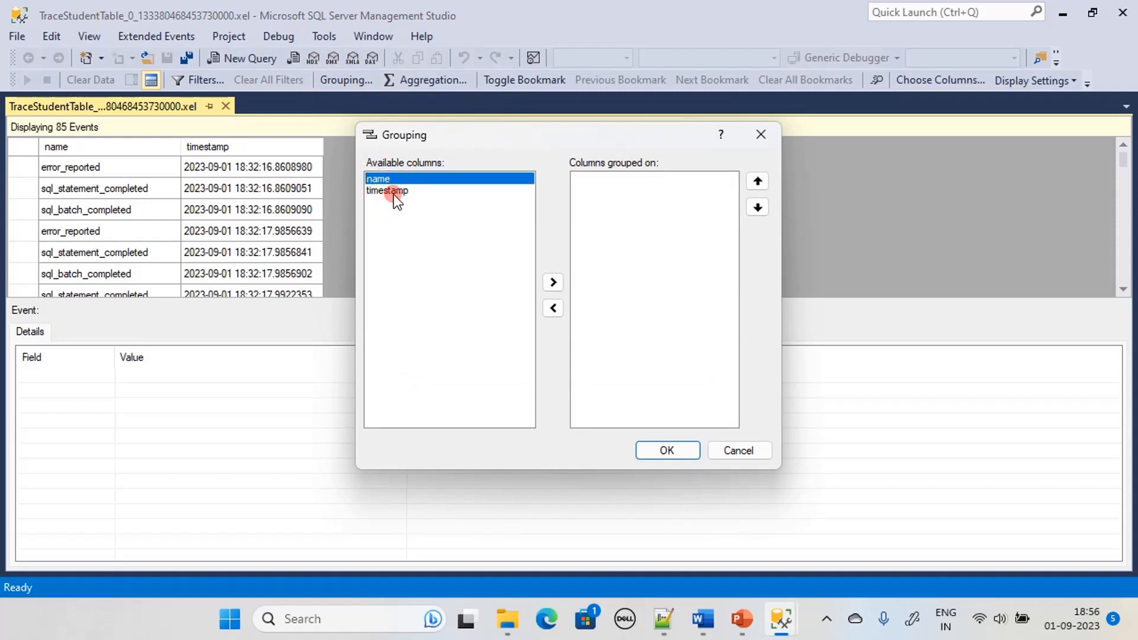
click(389, 190)
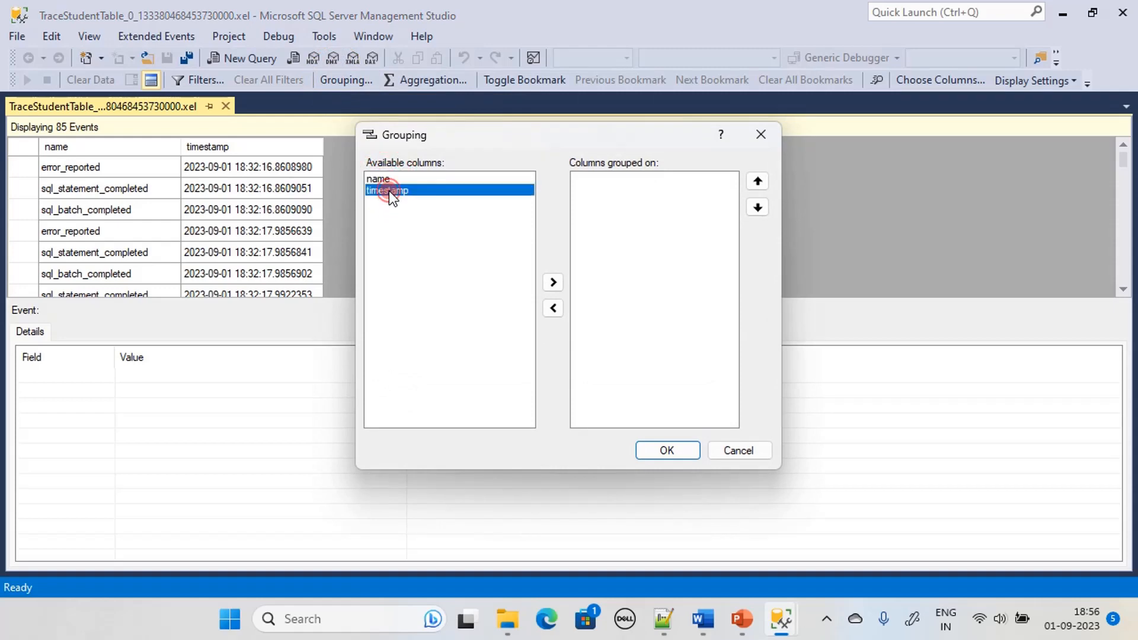
click(552, 283)
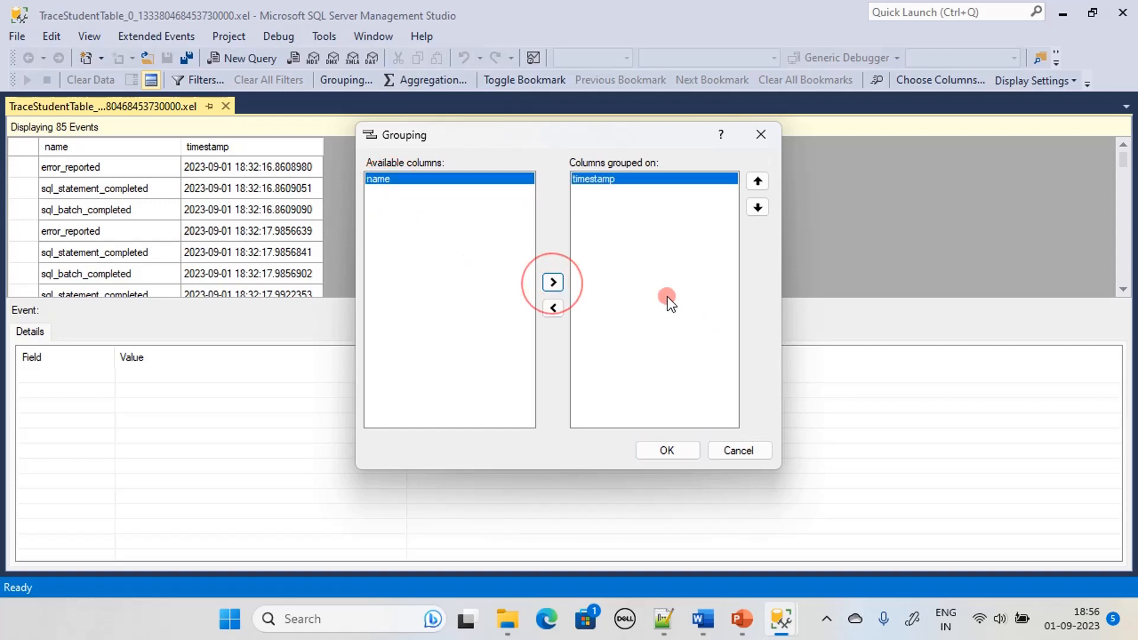
click(681, 449)
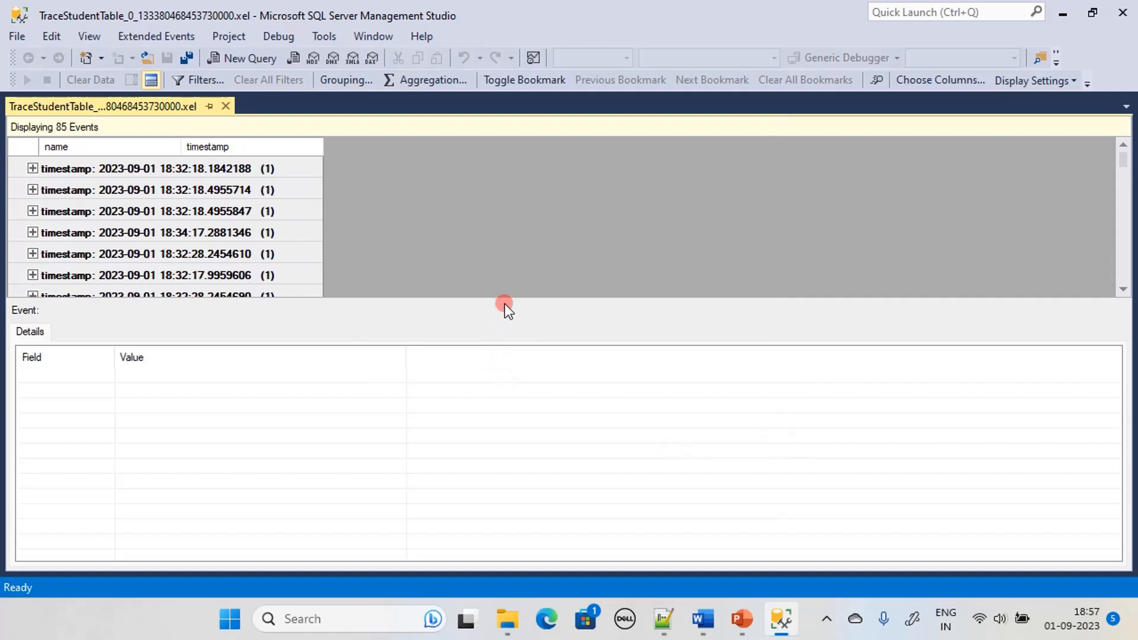
Enlarge the event list and look through the timestamp groups and their event counts.
drag(505, 299, 514, 389)
scroll(197, 251, down, 12)
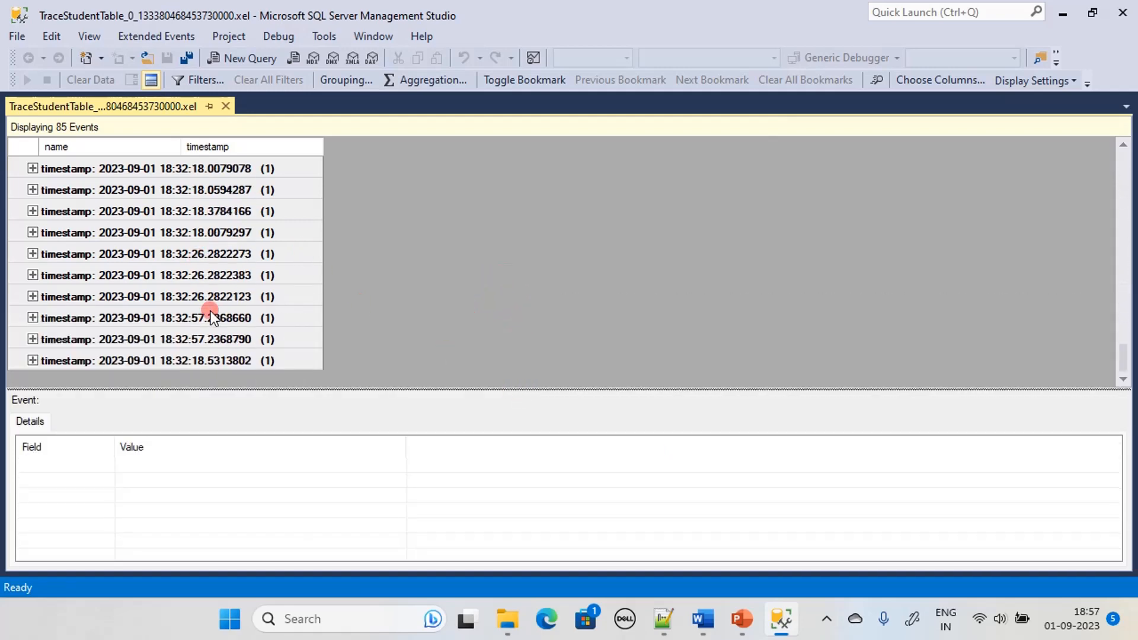
scroll(162, 268, up, 15)
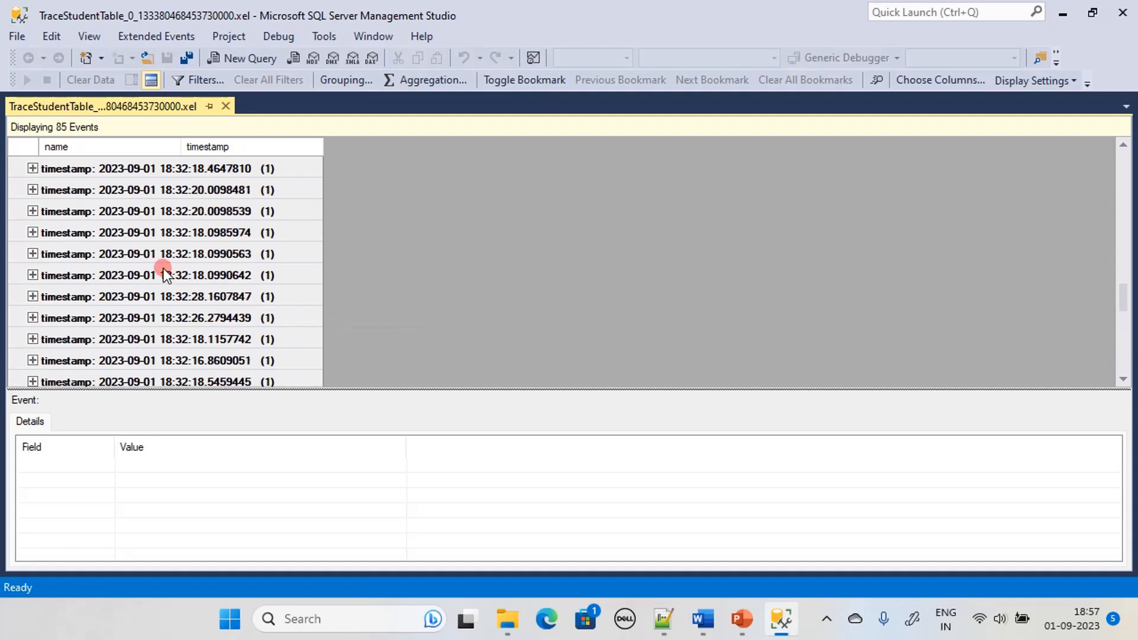
scroll(162, 268, up, 3)
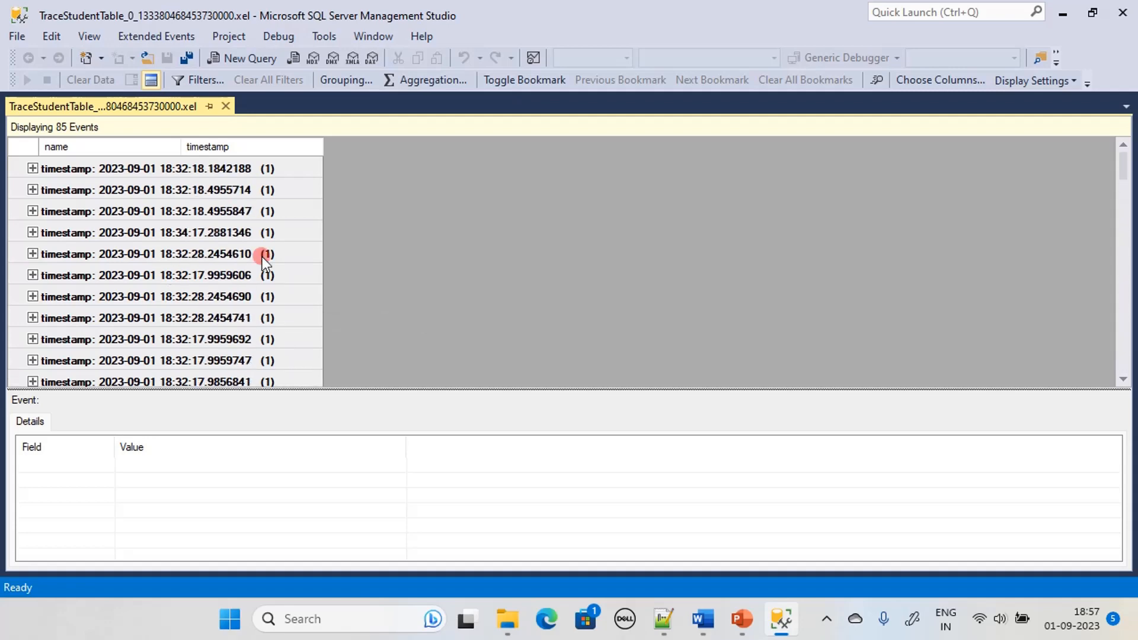
scroll(232, 271, down, 3)
scroll(232, 271, down, 9)
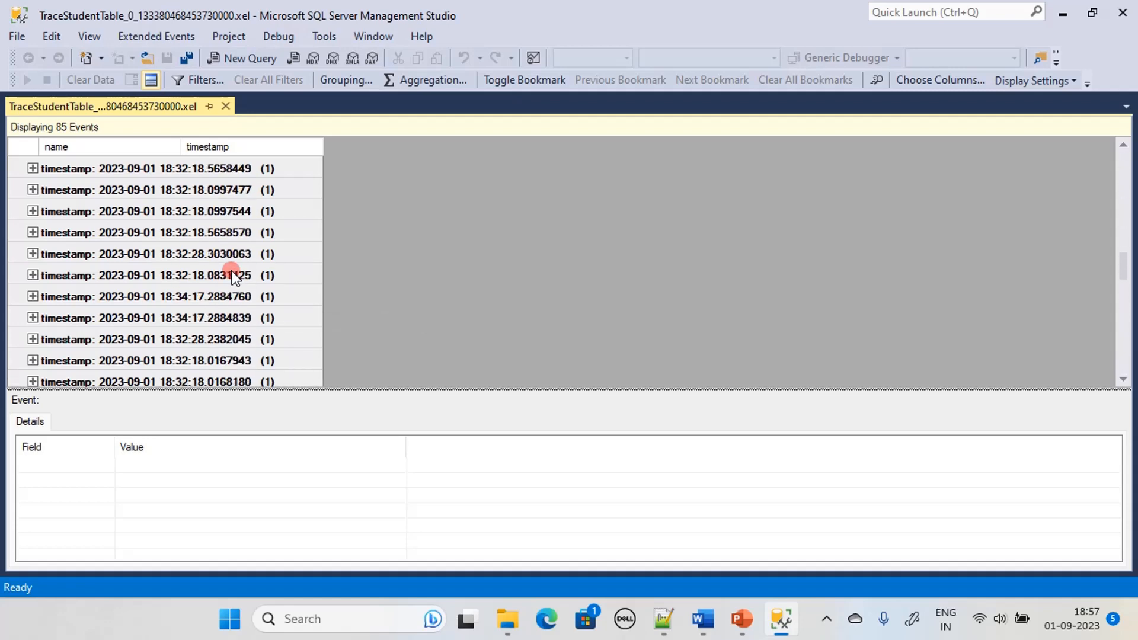
Change the event grouping from the timestamp column to the name column.
click(327, 74)
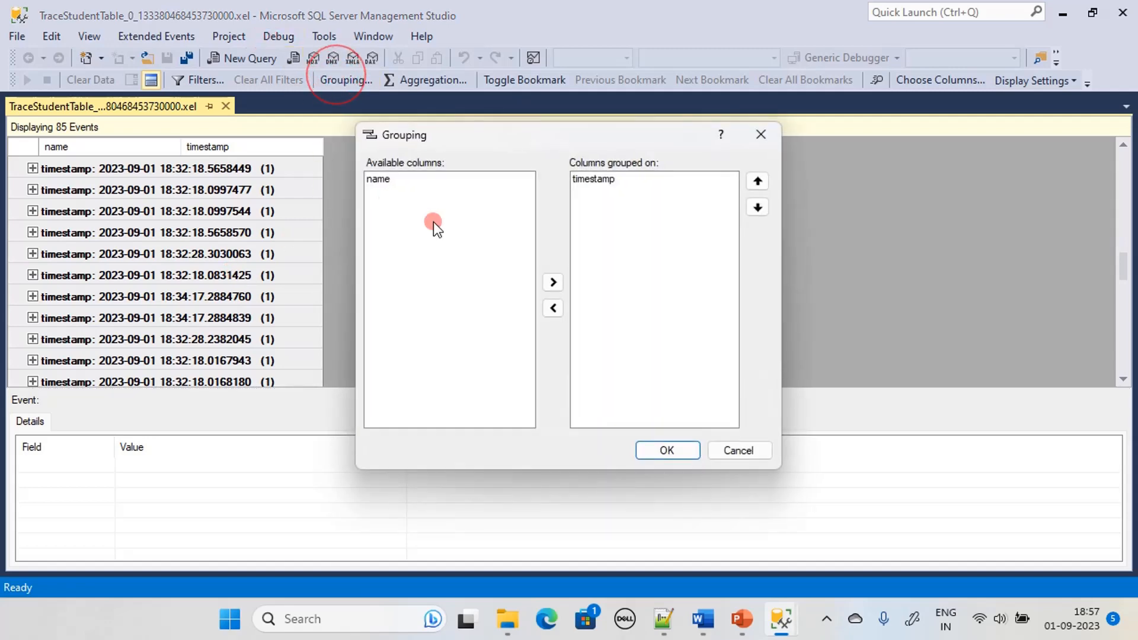
click(591, 179)
click(552, 307)
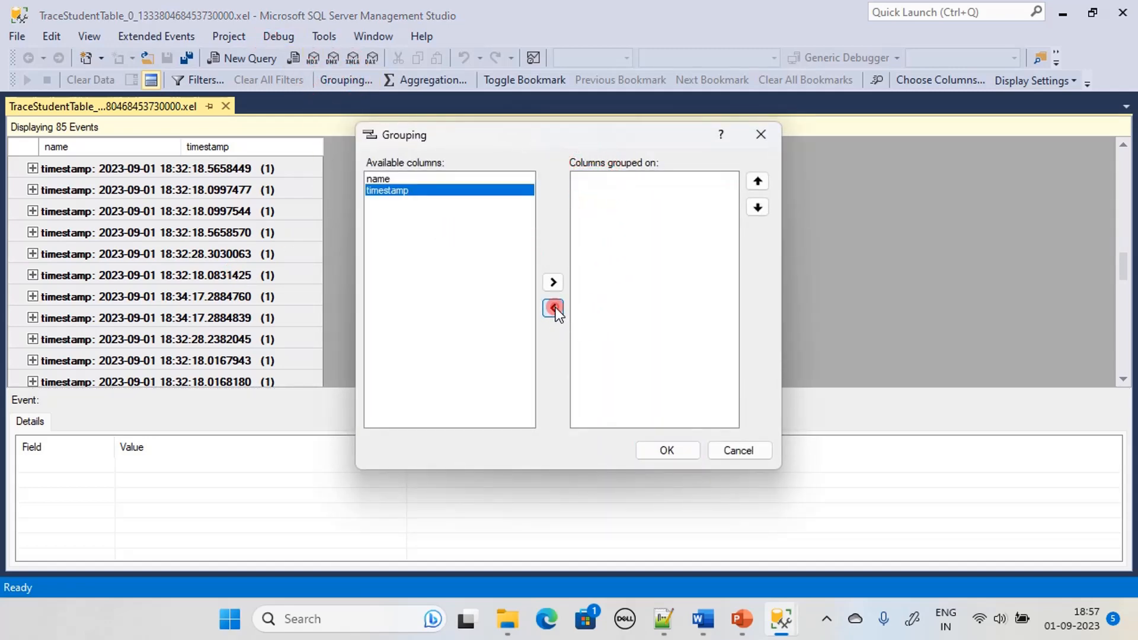
click(379, 179)
click(553, 282)
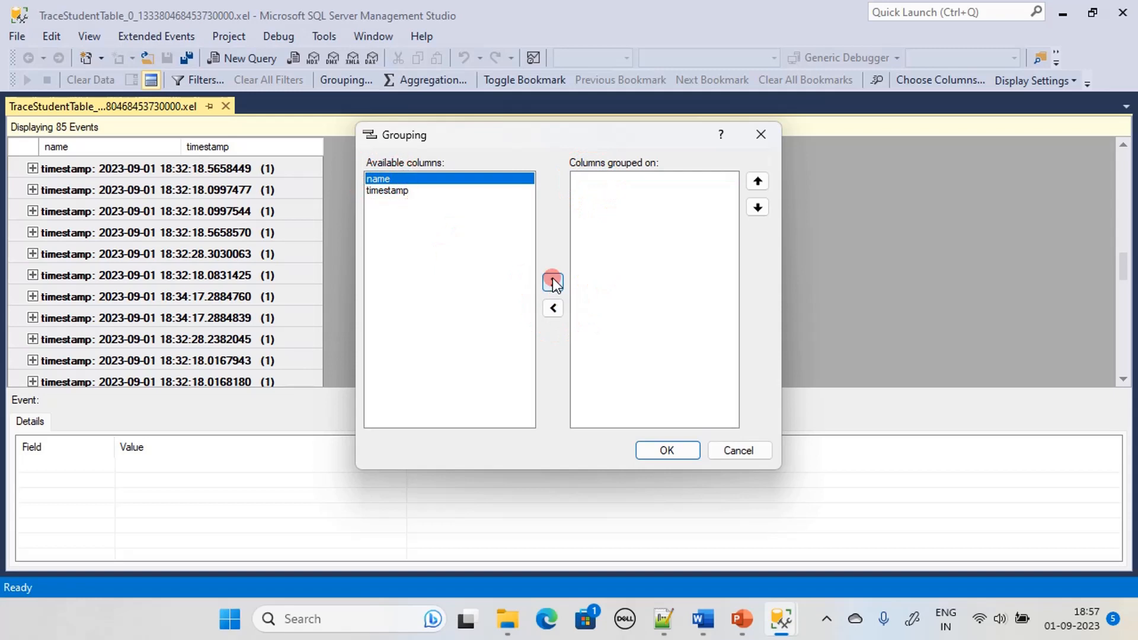
click(669, 453)
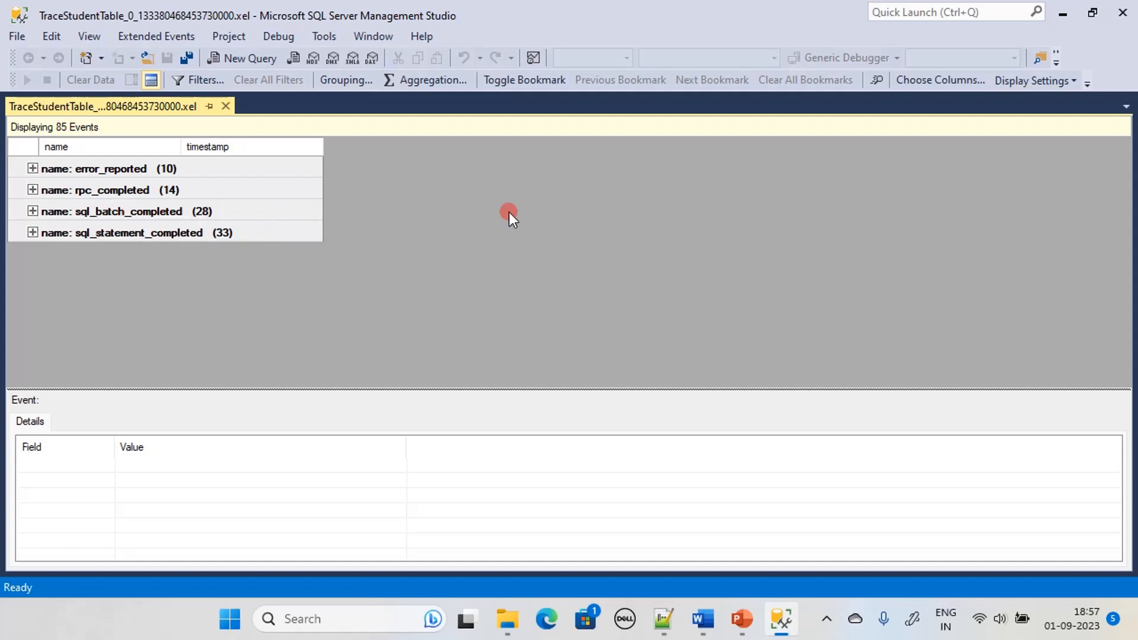
Expand the sql_batch_completed group, check the details of its last three events, and collapse the group again.
click(32, 211)
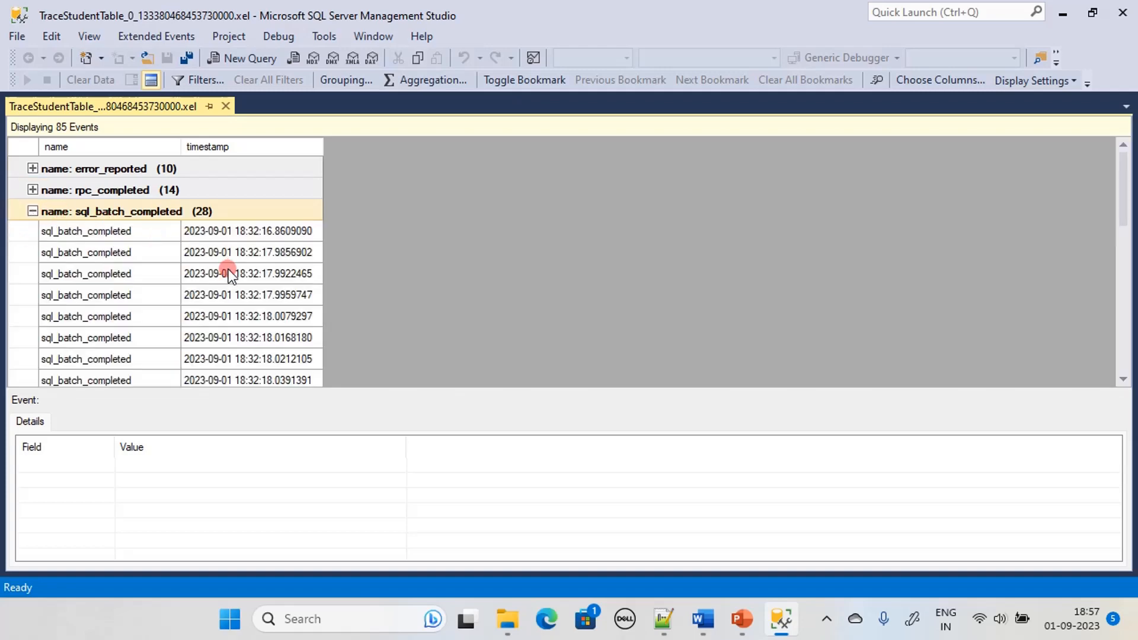
scroll(229, 269, down, 4)
scroll(229, 275, down, 2)
click(102, 333)
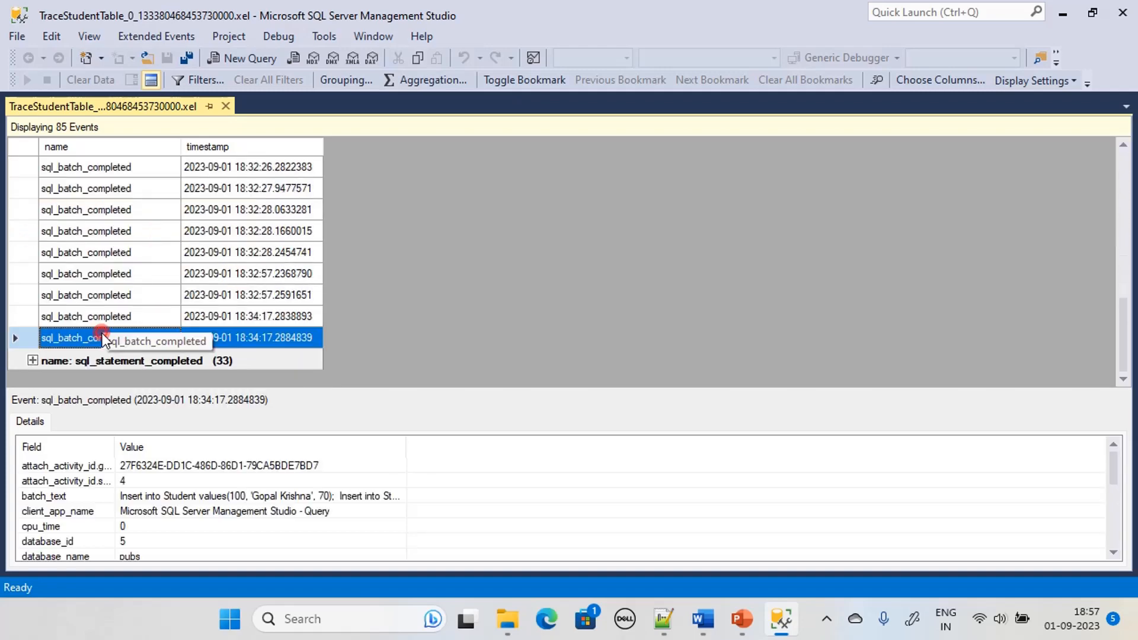
click(111, 316)
click(111, 296)
scroll(53, 201, up, 7)
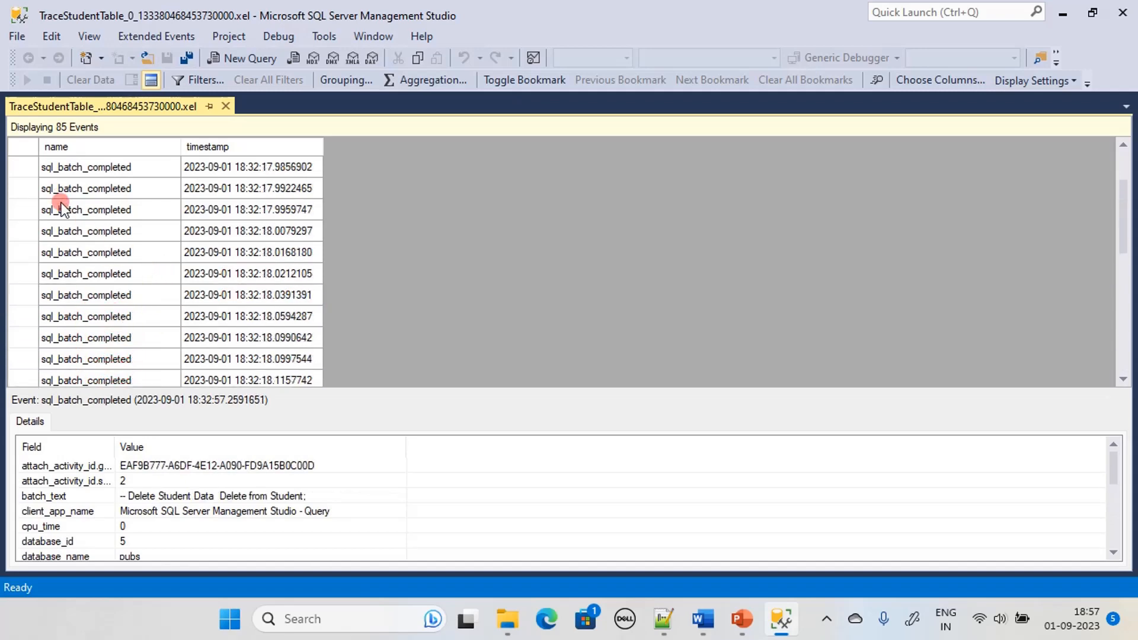
click(33, 211)
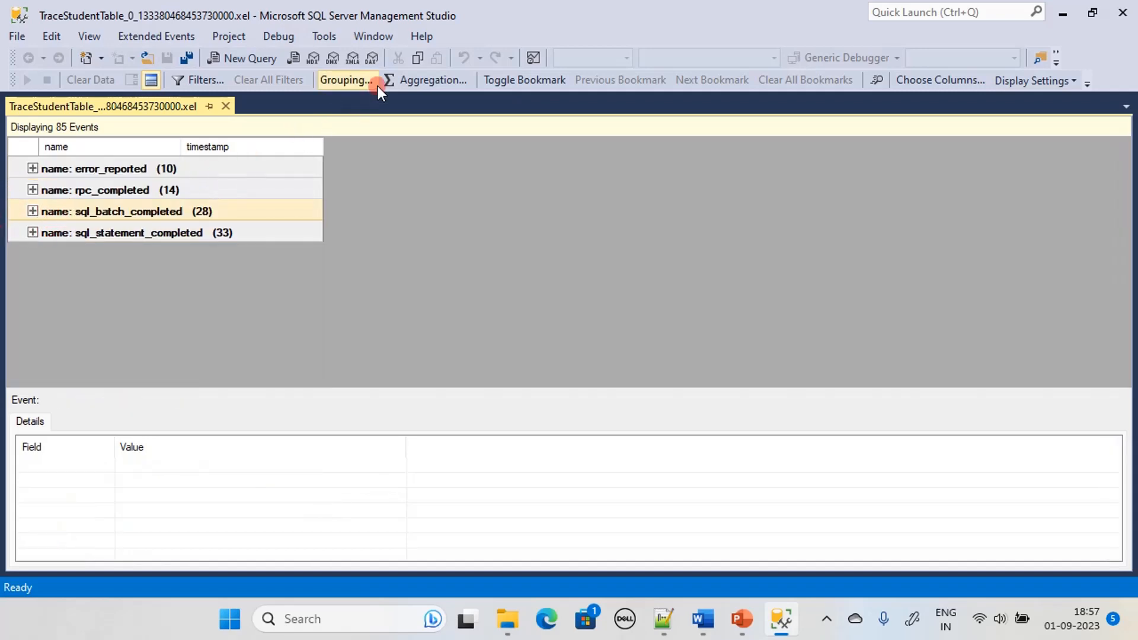
Apply a time filter from 18:32:16 to 18:32:59 to the grouped events and expand the sql_batch_completed group.
click(205, 83)
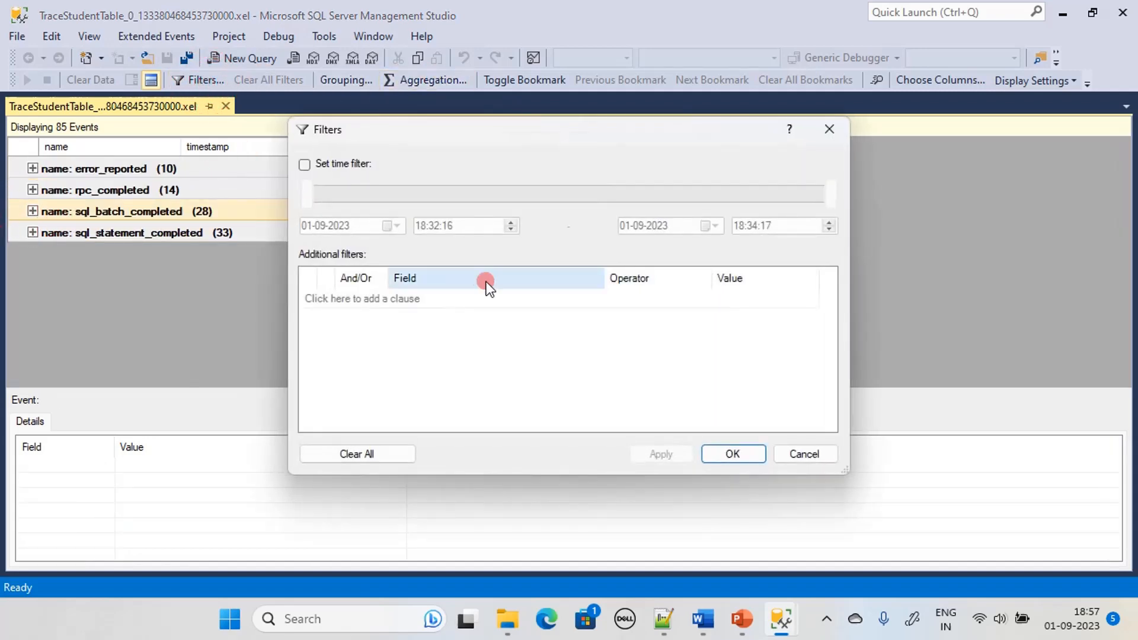
click(306, 164)
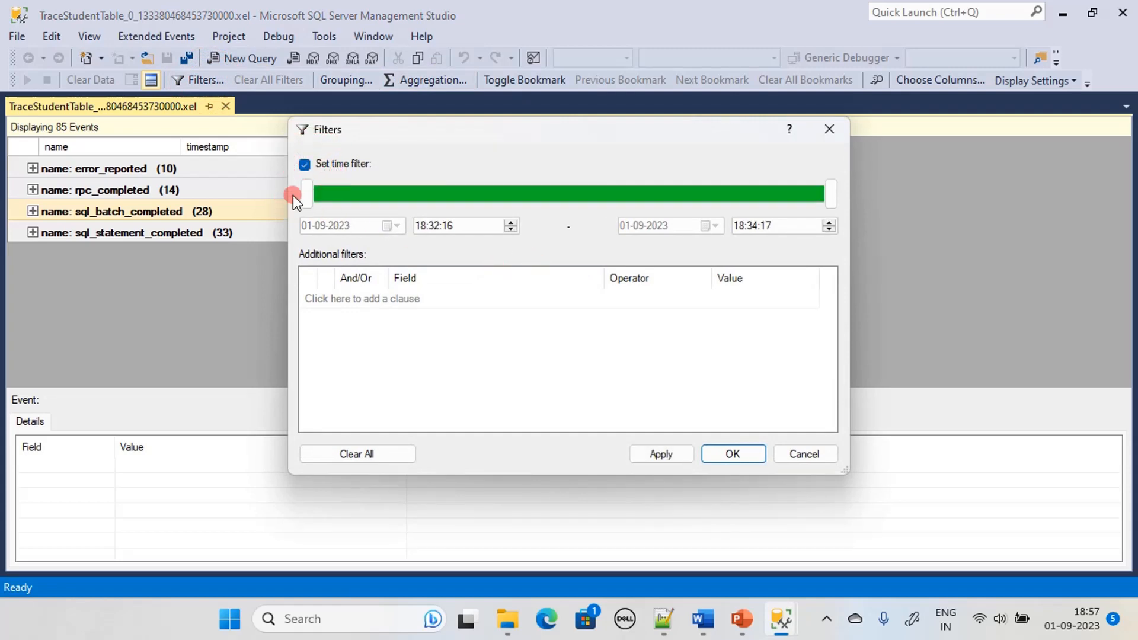
drag(830, 195, 495, 202)
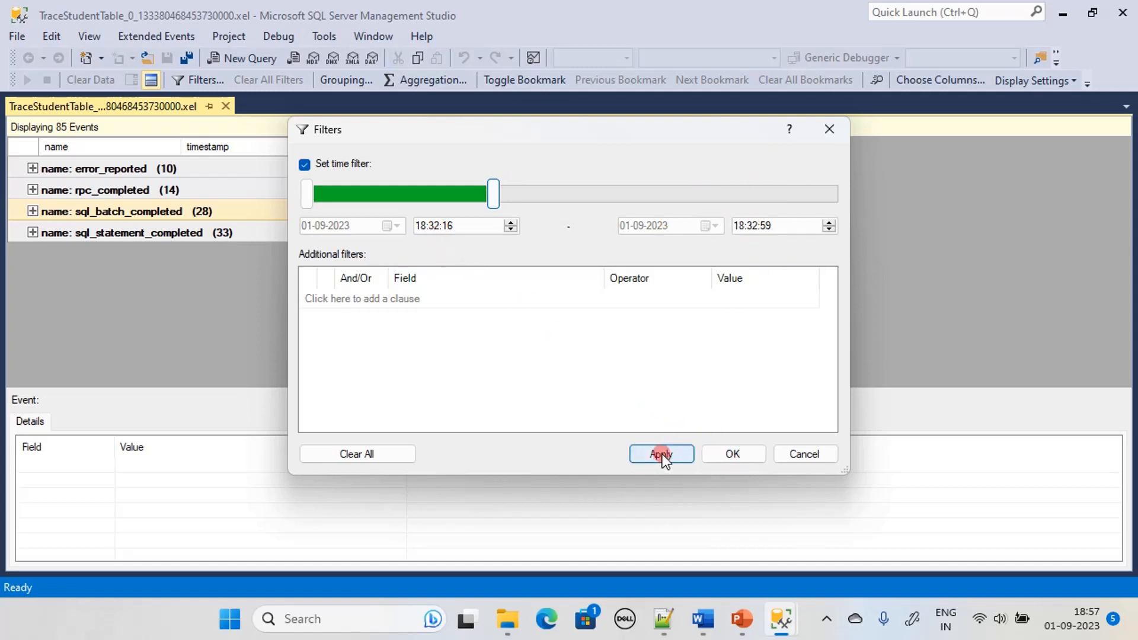
click(643, 454)
click(732, 456)
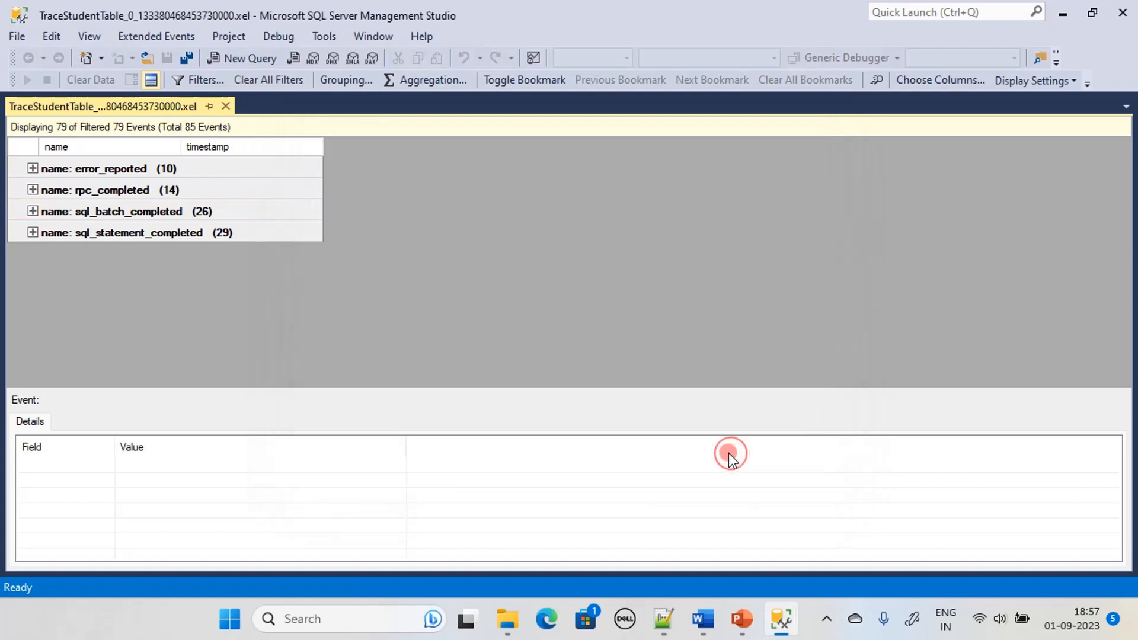
click(32, 211)
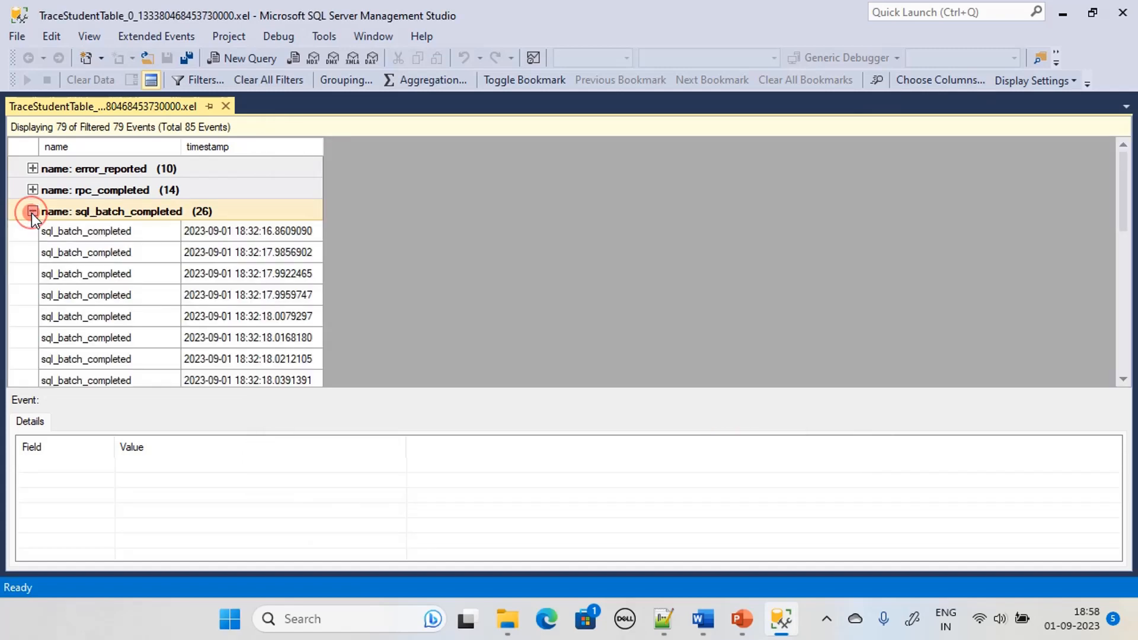
Look through the events in the sql_batch_completed group and collapse the group again.
scroll(173, 284, down, 4)
scroll(87, 236, up, 4)
click(86, 232)
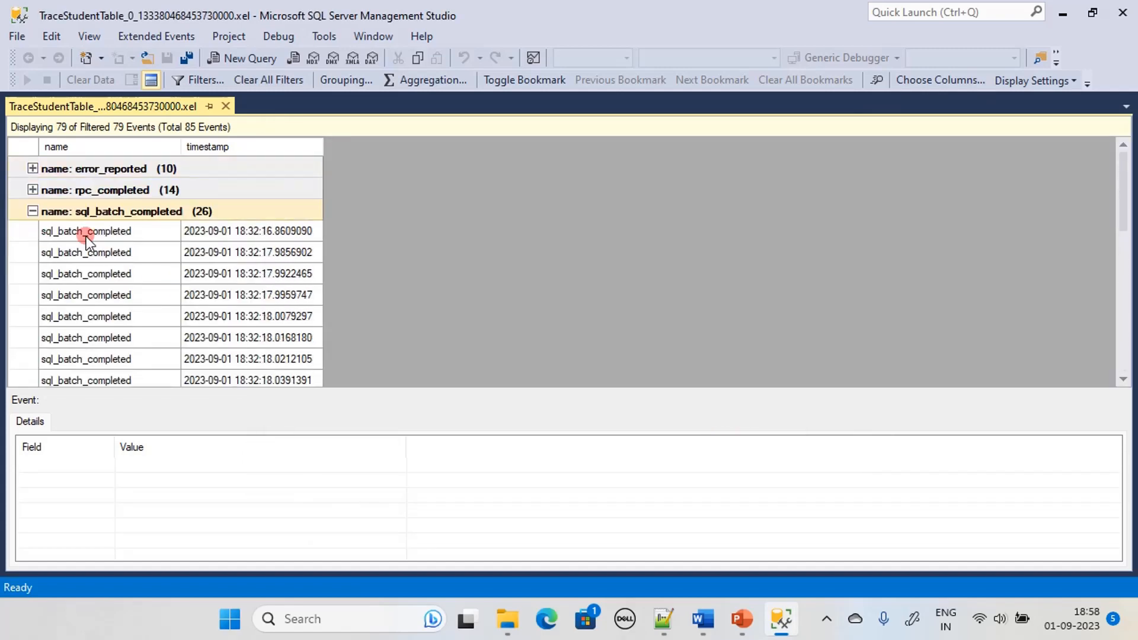
click(31, 211)
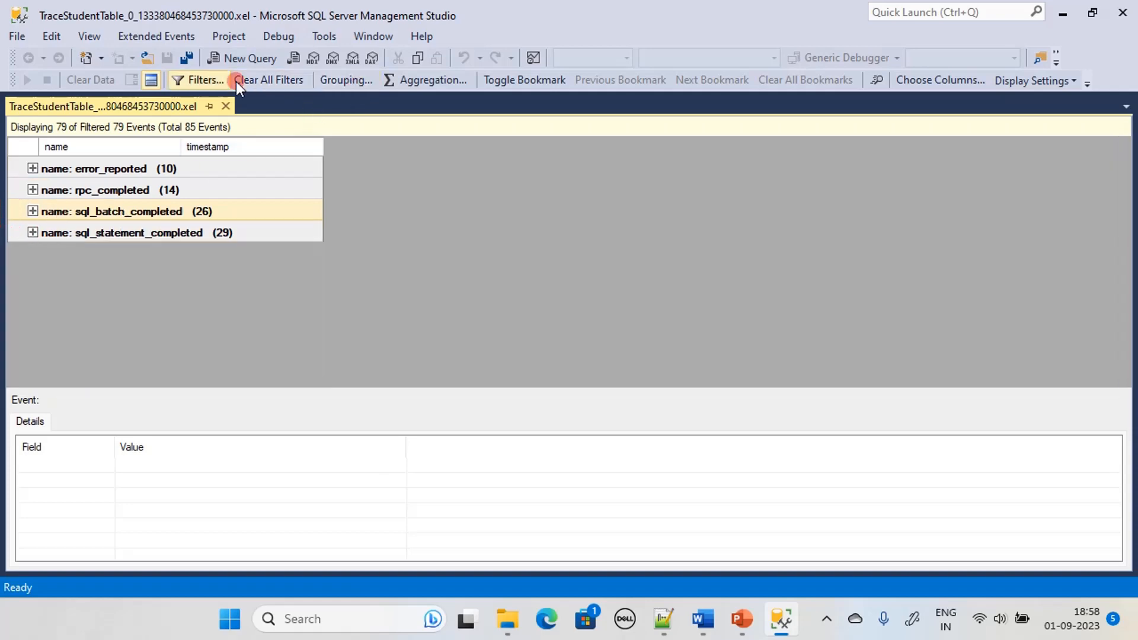
Change the time filter on the grouped events to run from 18:33:45 to 18:34:17 and apply it.
click(195, 79)
drag(491, 195, 970, 179)
drag(310, 198, 695, 191)
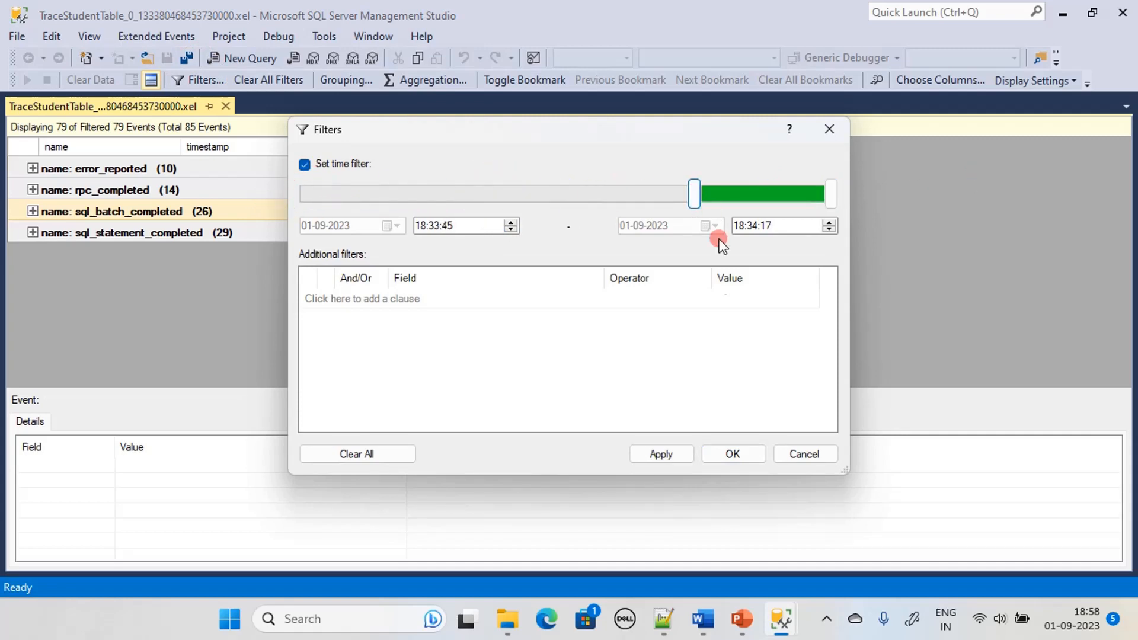
click(665, 453)
click(740, 452)
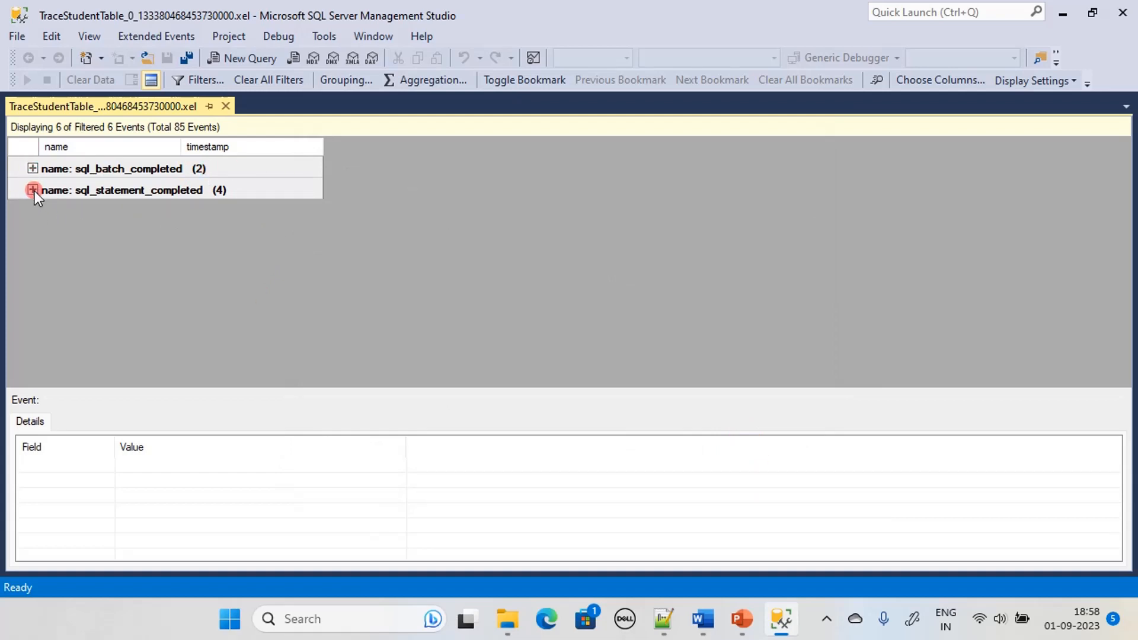
Expand the sql_batch_completed group, examine its first event's fields in an enlarged details area, and collapse the group again.
click(32, 169)
click(109, 189)
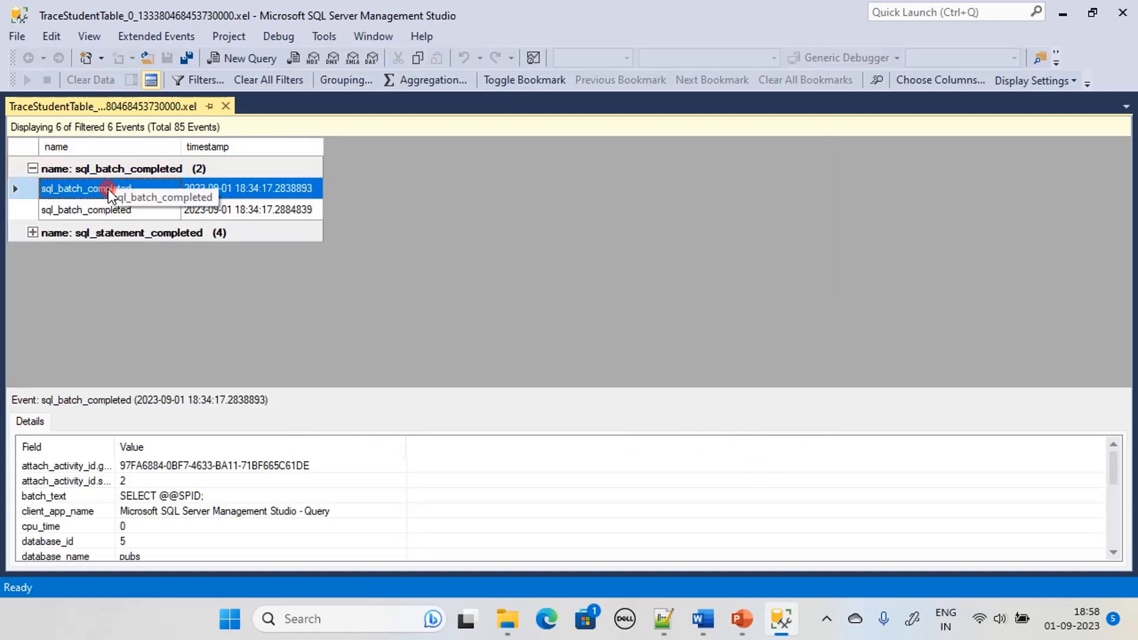
drag(317, 389, 323, 279)
scroll(240, 406, down, 1)
scroll(240, 407, up, 1)
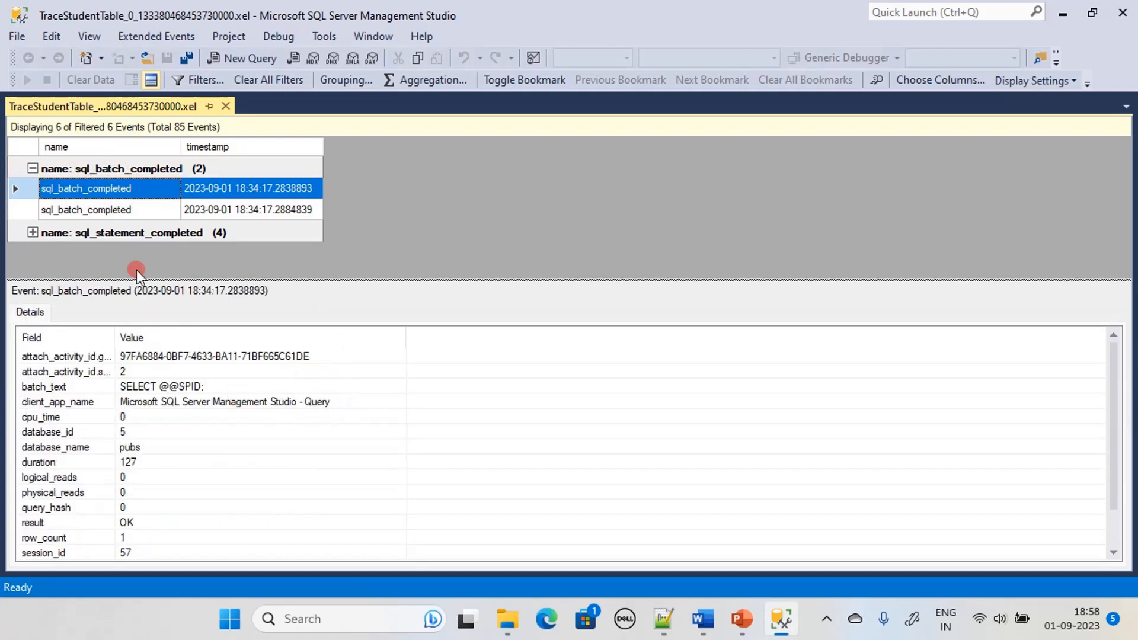
click(32, 167)
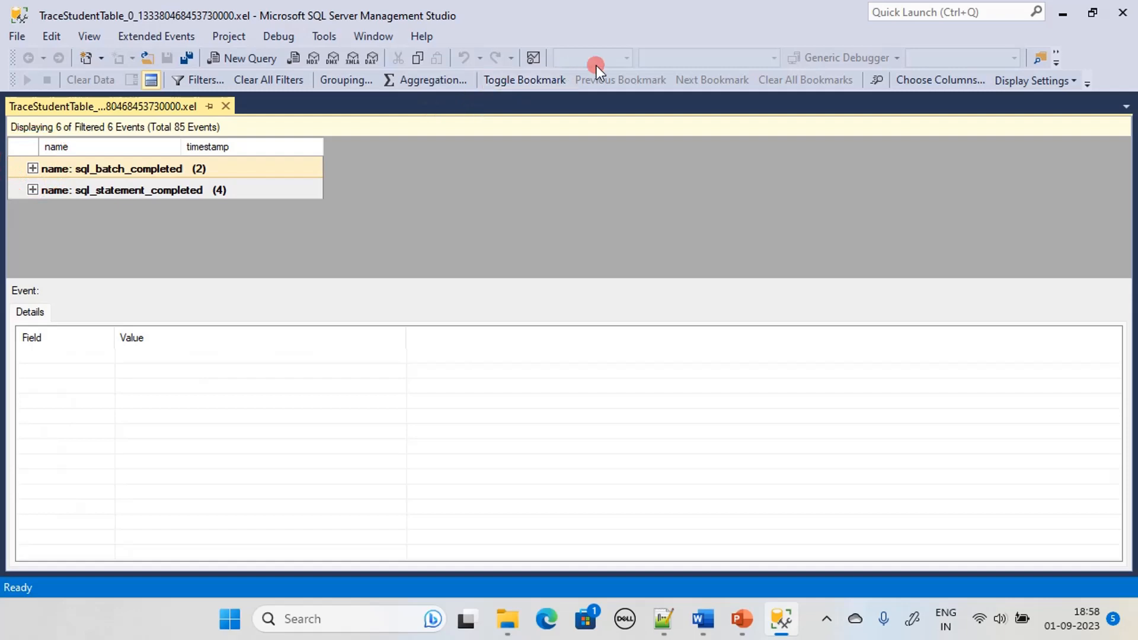